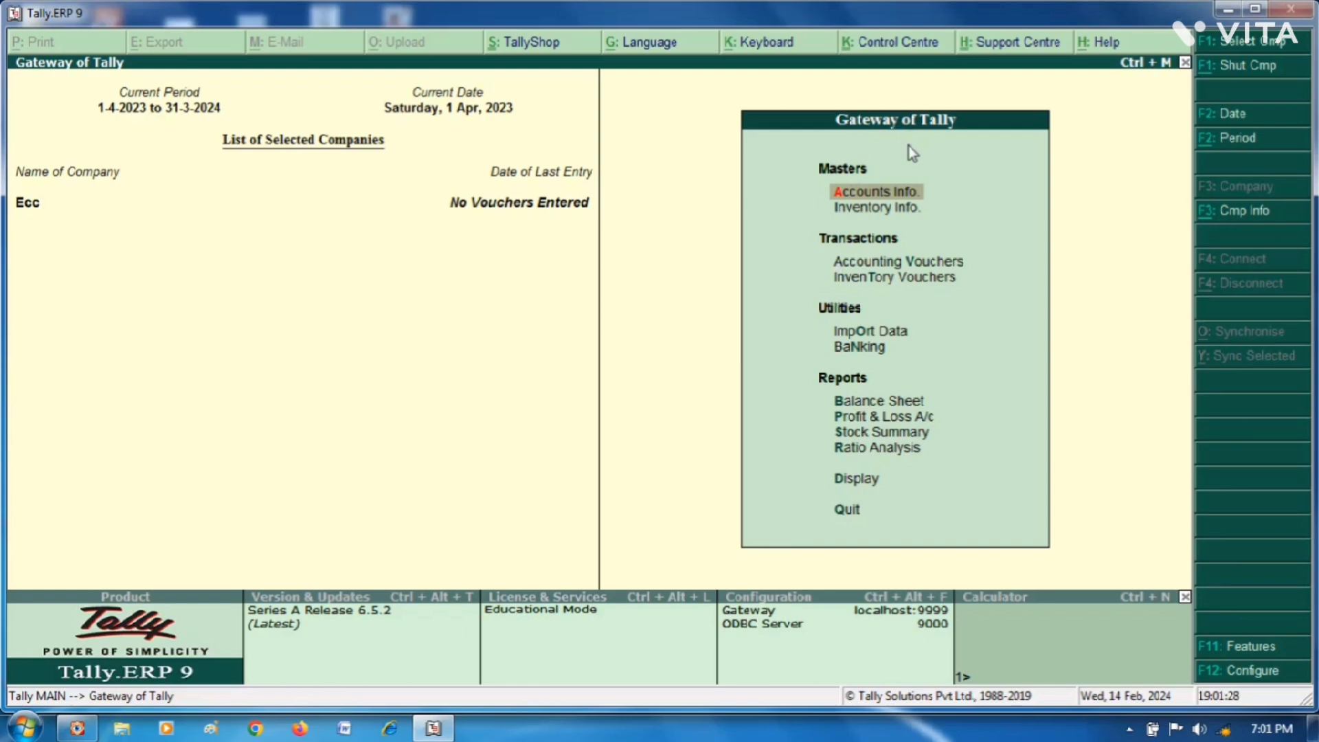
# - Open accounting voucher creation, dismiss the colour scheme prompt, and switch to the Purchase voucher type
pyautogui.press('Down')
pyautogui.press('Down')
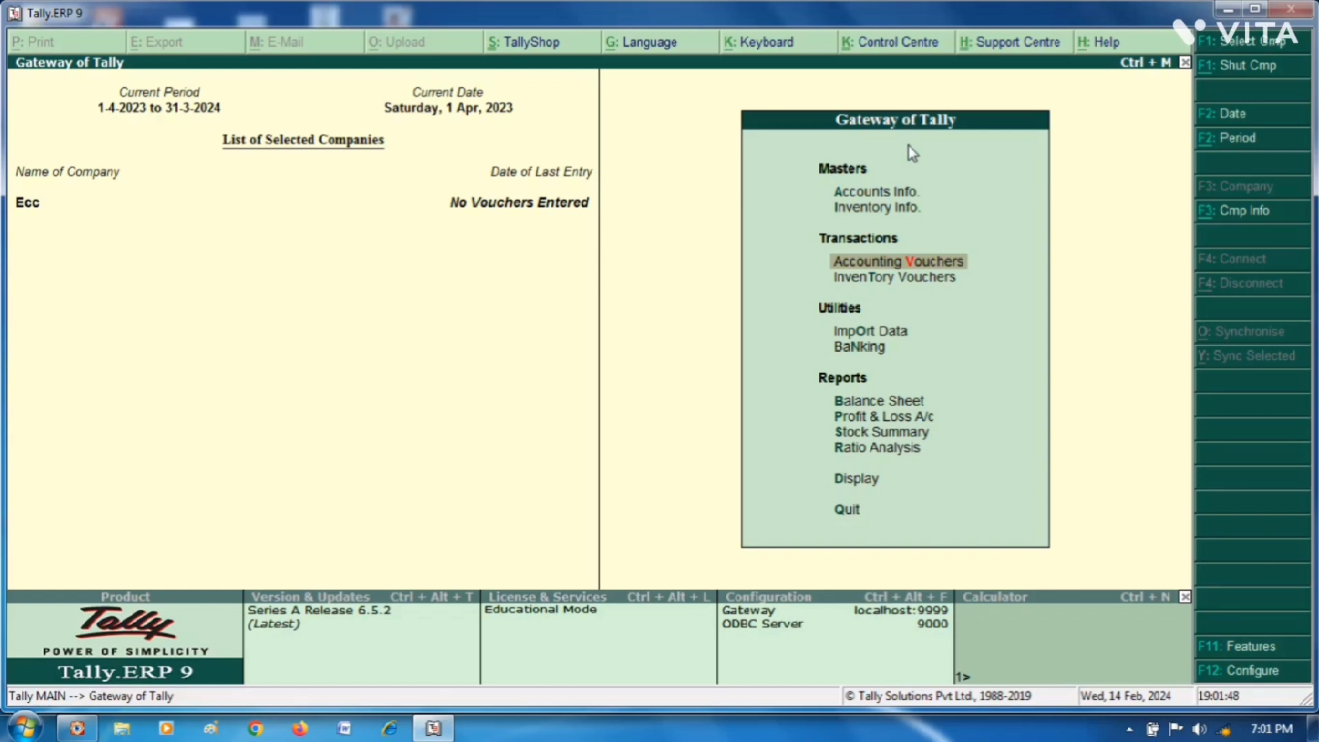
pyautogui.press('Return')
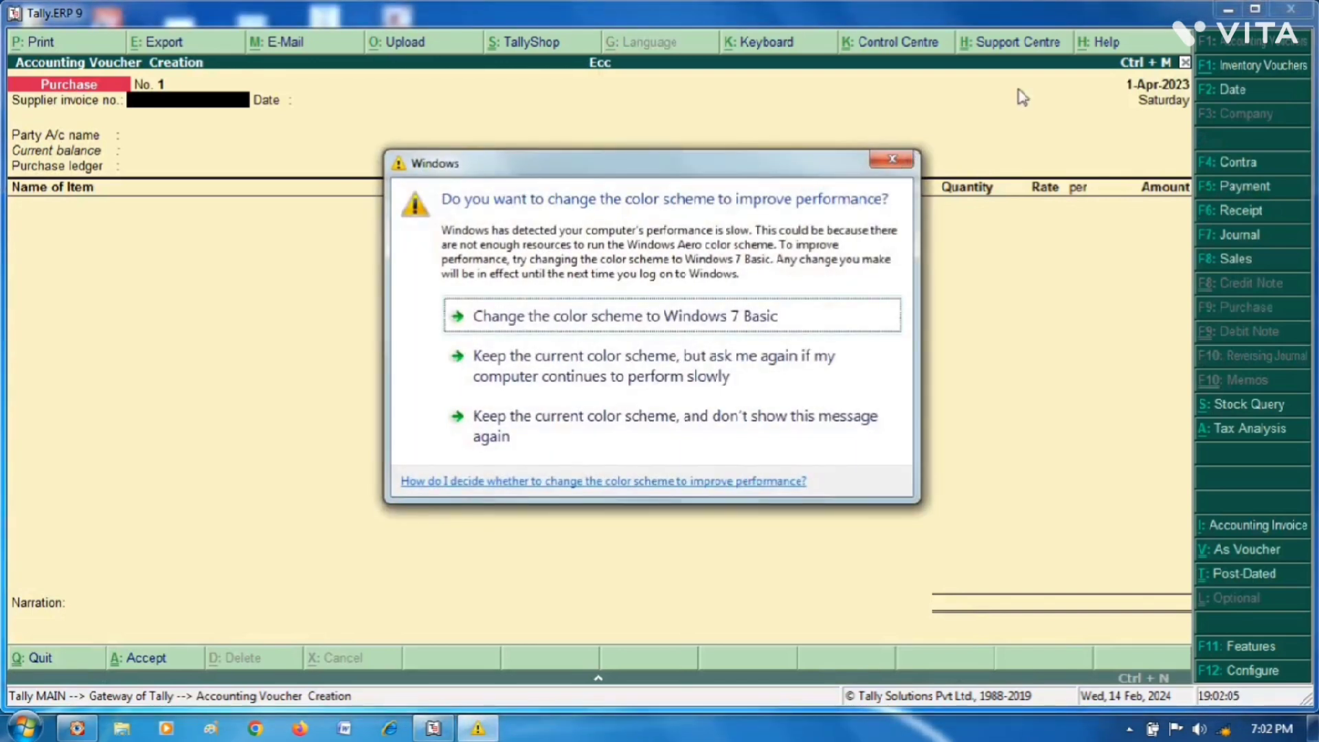
pyautogui.click(894, 159)
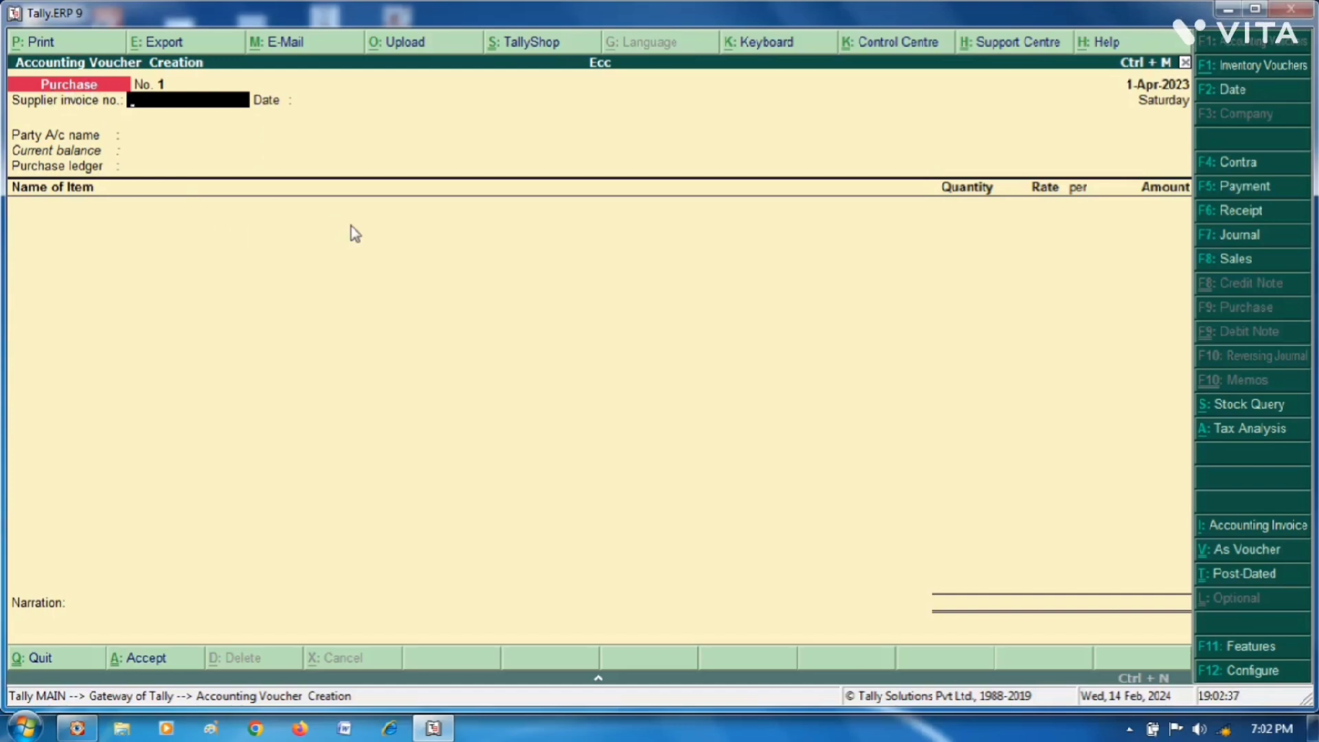
pyautogui.press('F5')
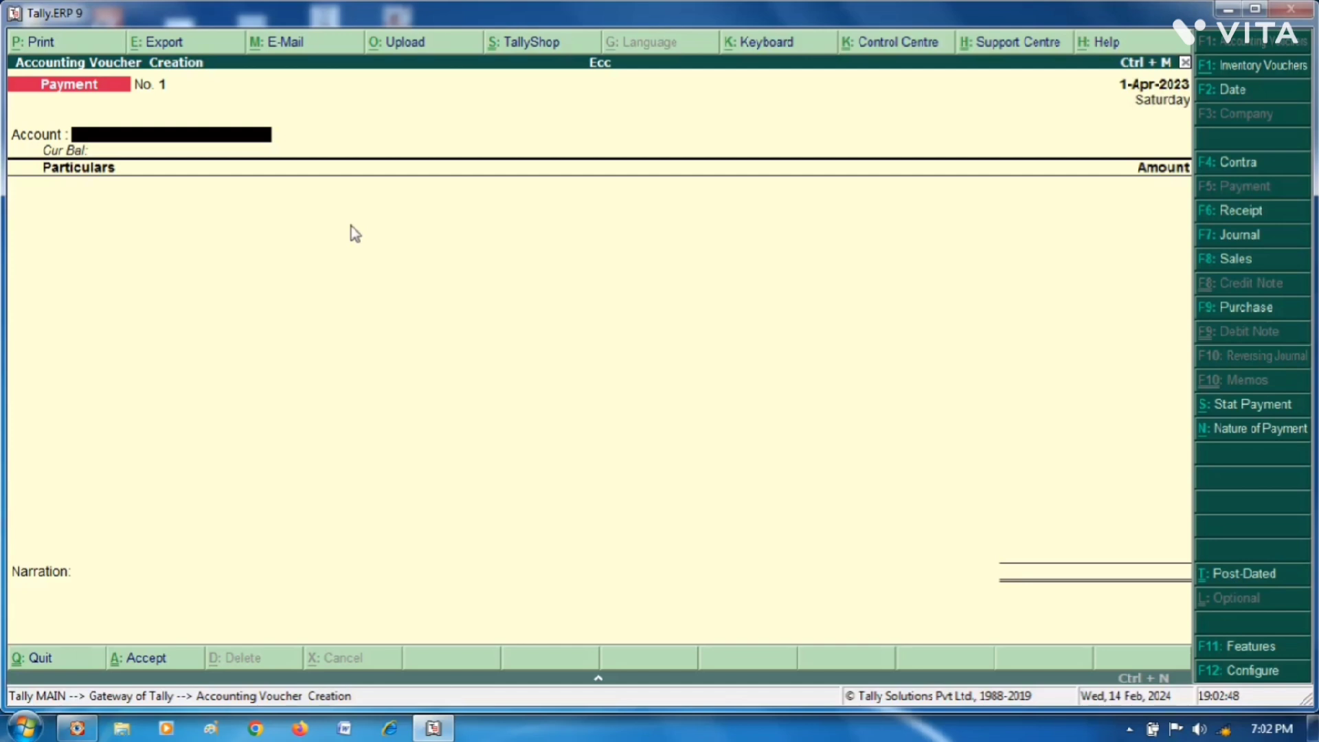
pyautogui.press('F9')
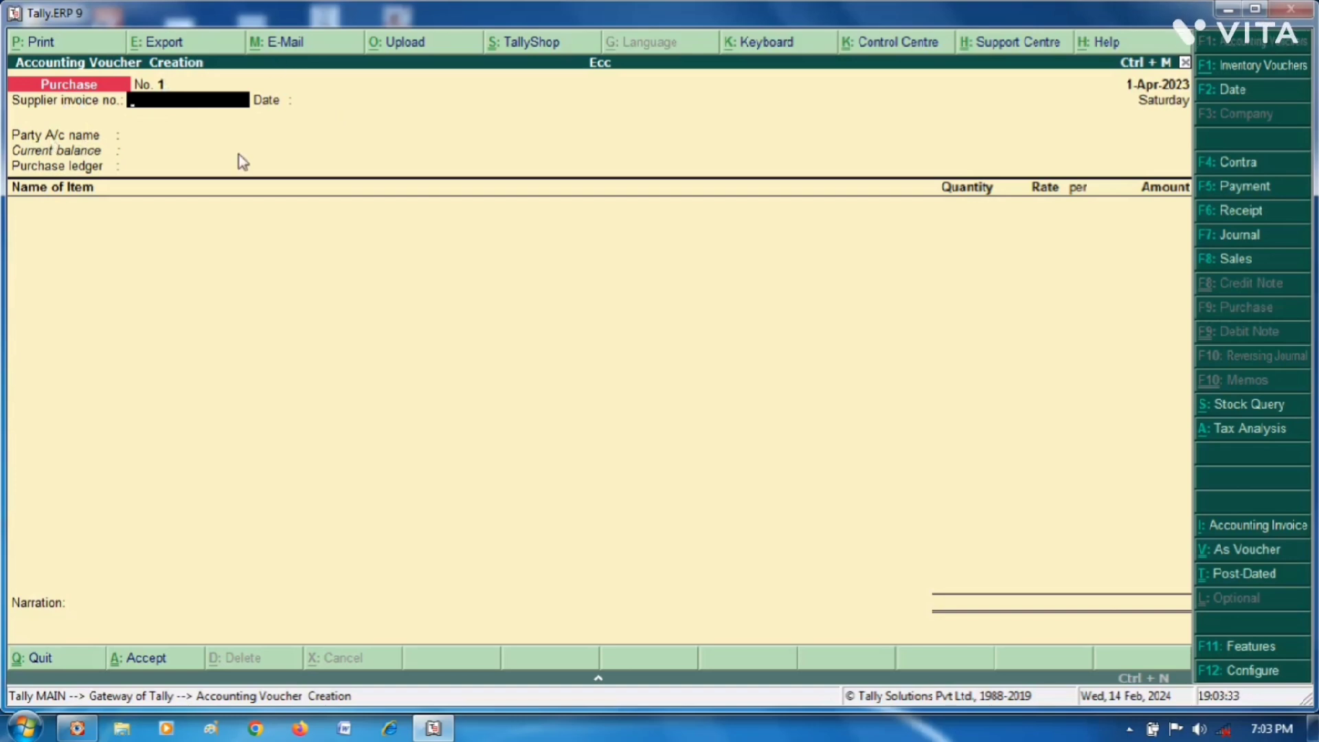
# - View the sample tax invoice image, and return to the purchase voucher's supplier invoice number
pyautogui.press('Return')
pyautogui.press('Return')
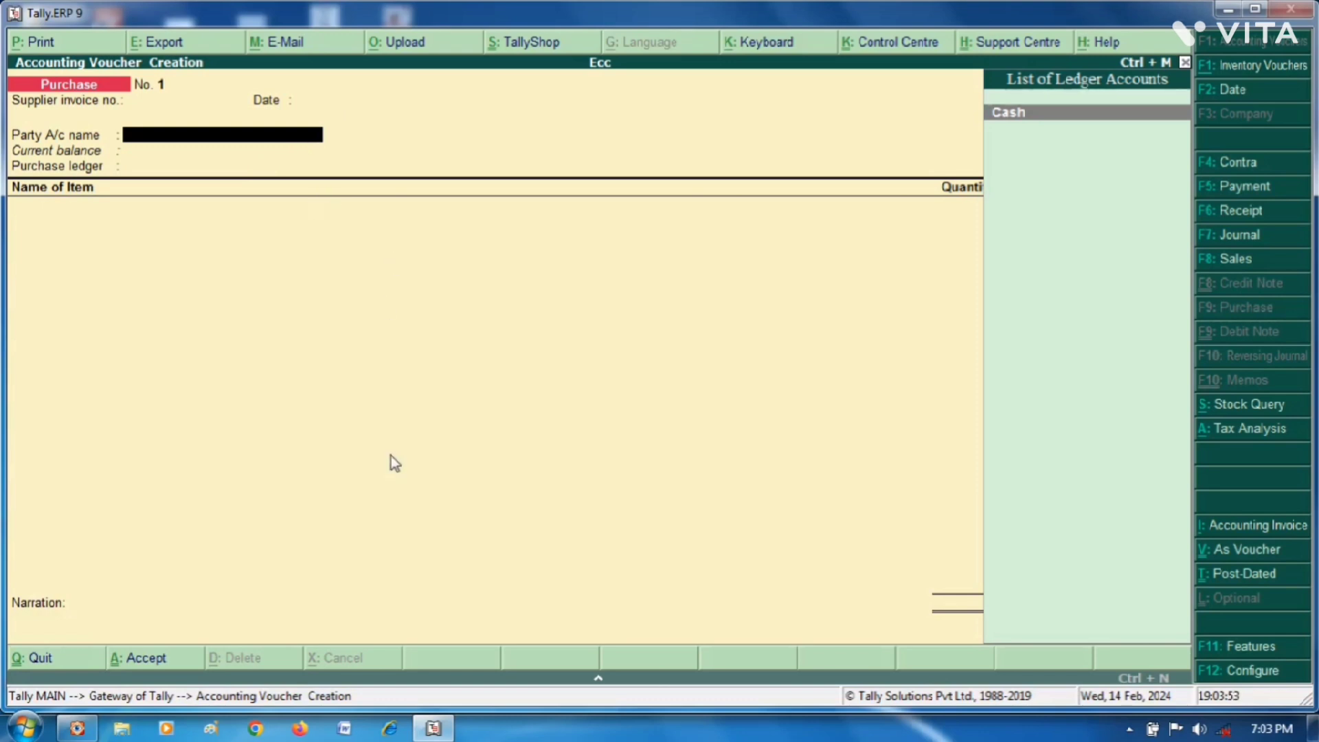
pyautogui.click(79, 731)
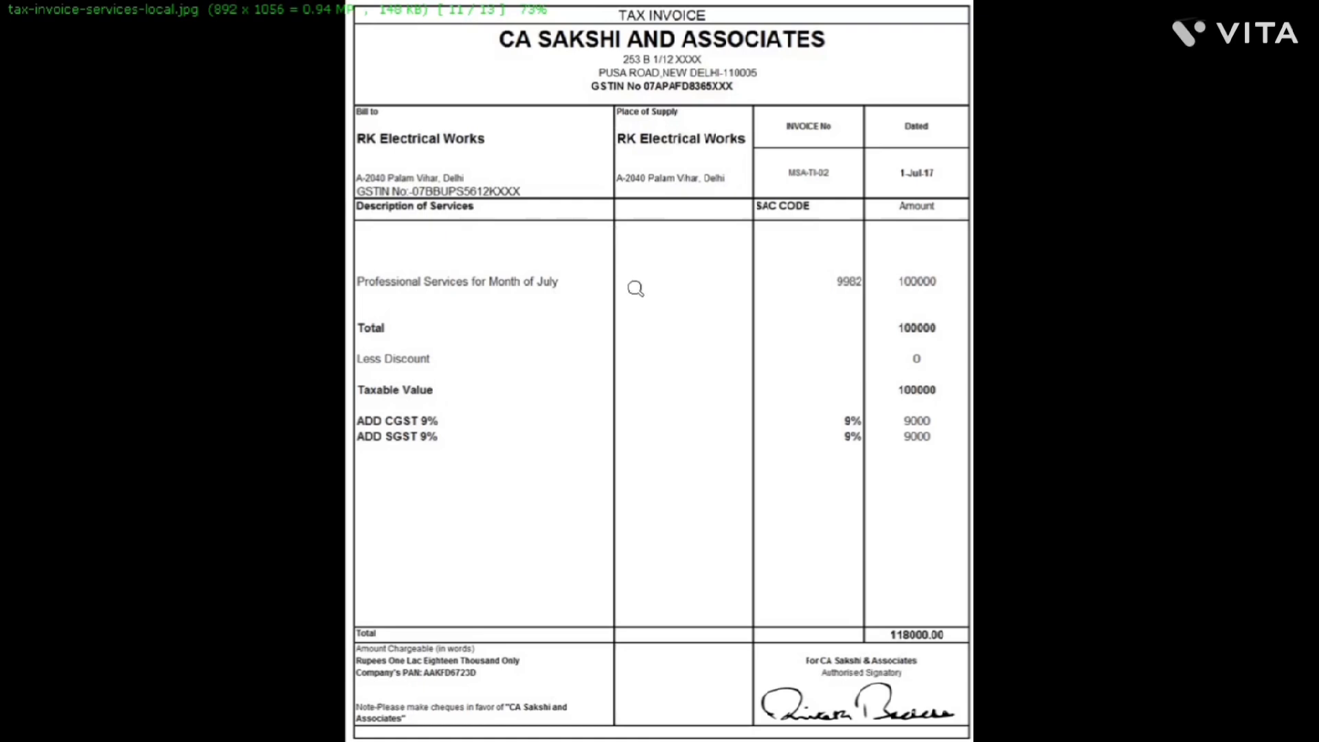
pyautogui.click(1286, 11)
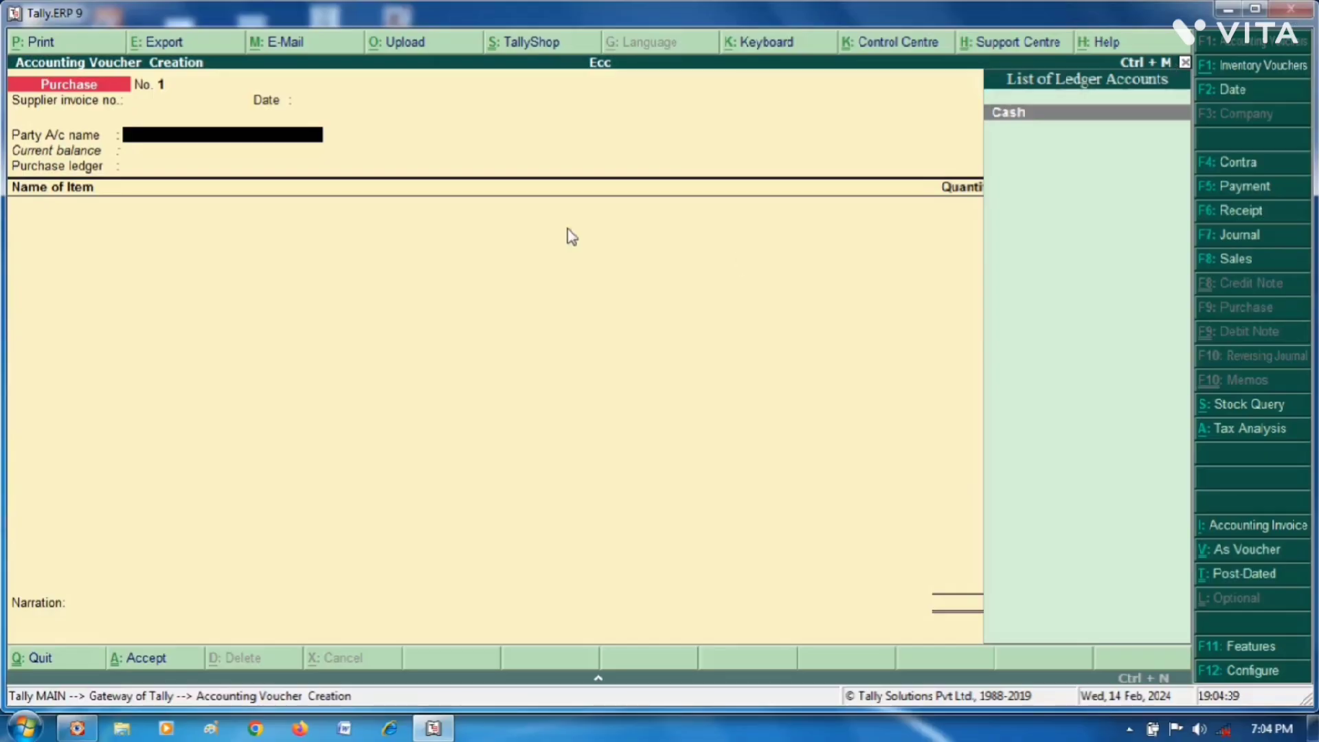
pyautogui.press('BackSpace')
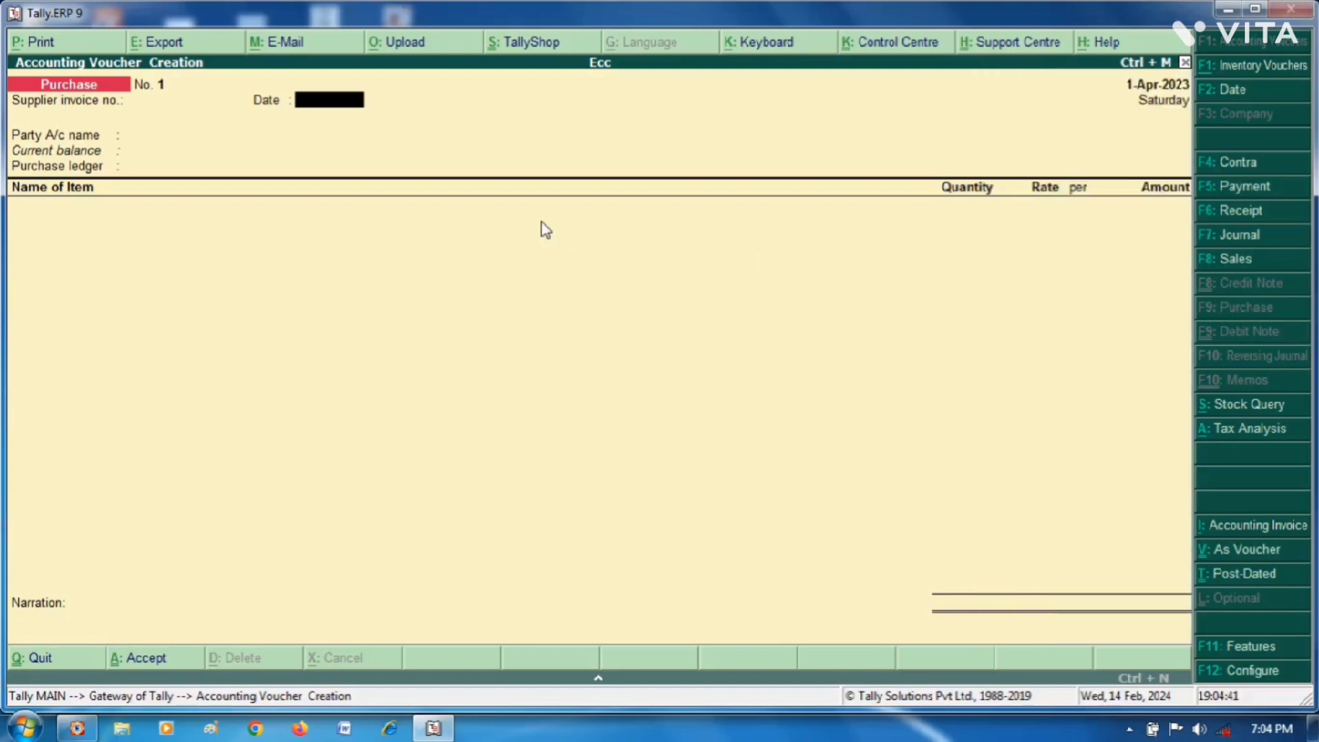
pyautogui.press('BackSpace')
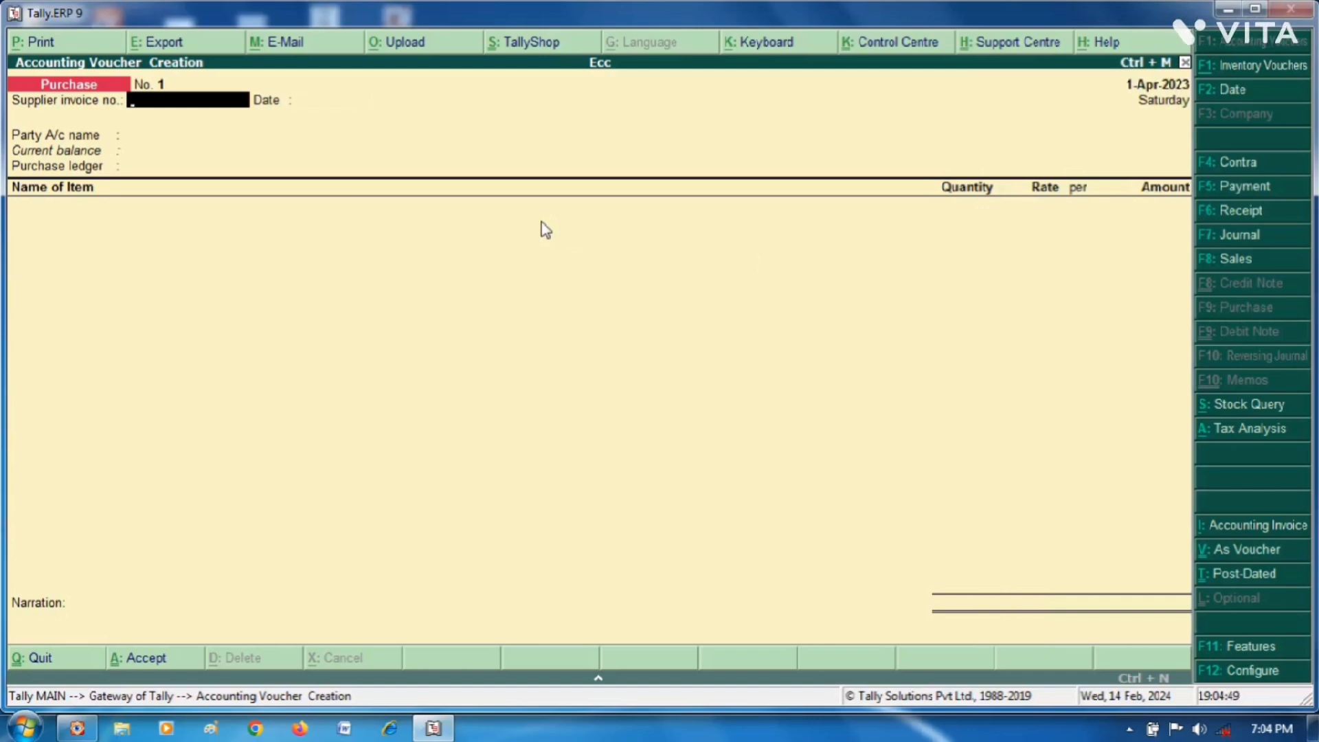
# - Set the voucher date to 2-4-2023 and enter supplier invoice number 562 dated 2-Apr-2023
pyautogui.press('F2')
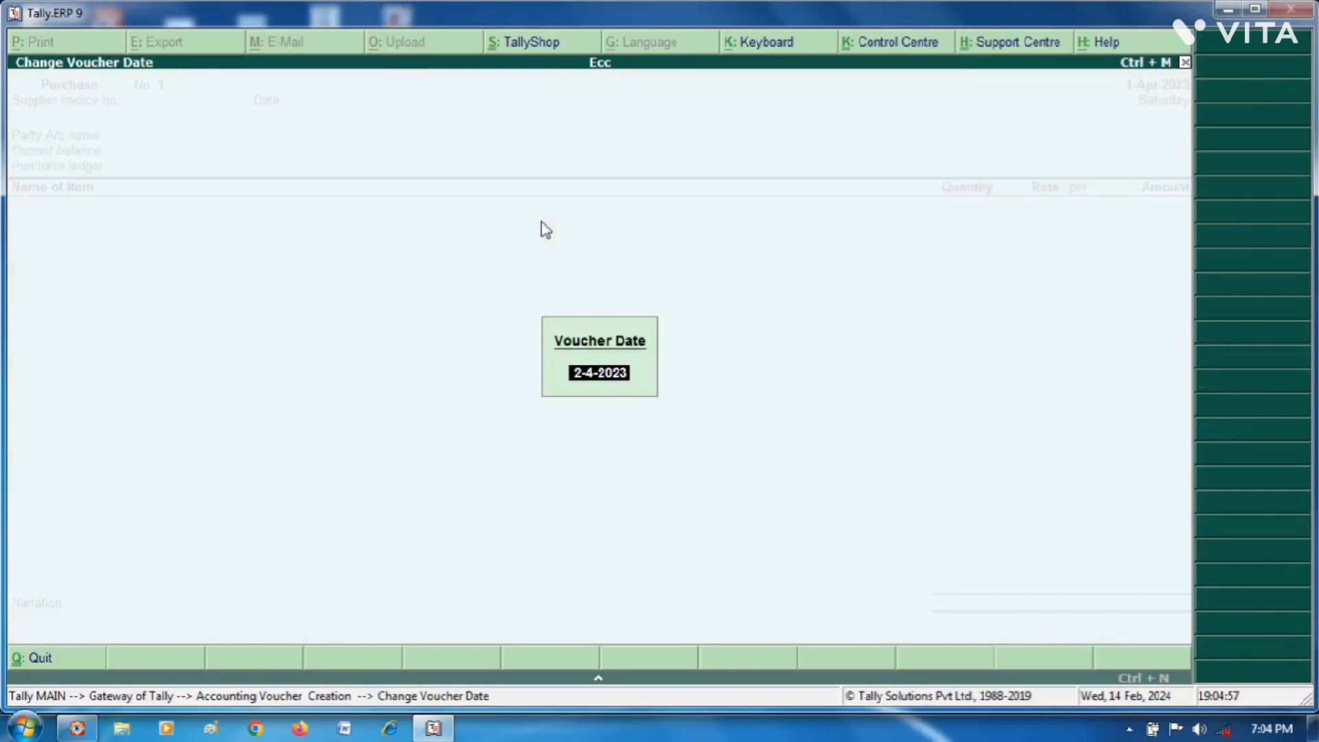
pyautogui.press('Return')
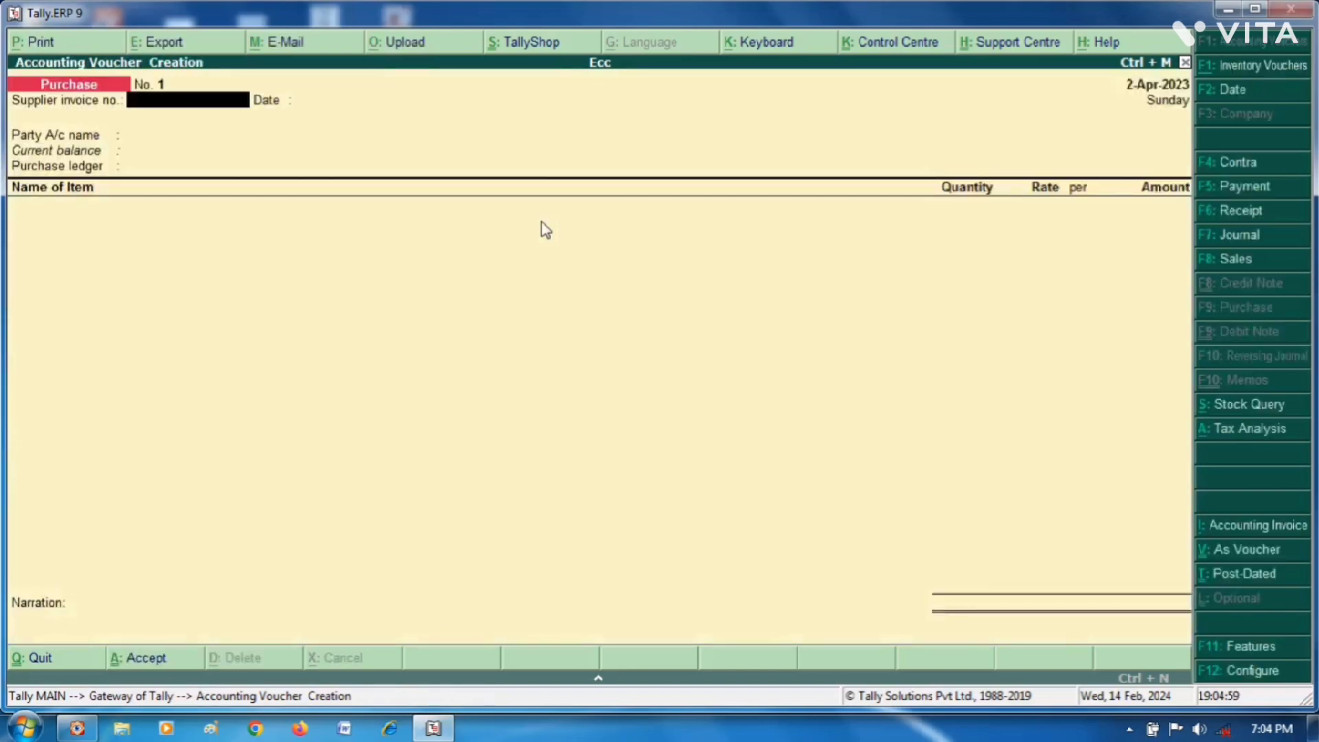
pyautogui.write('562')
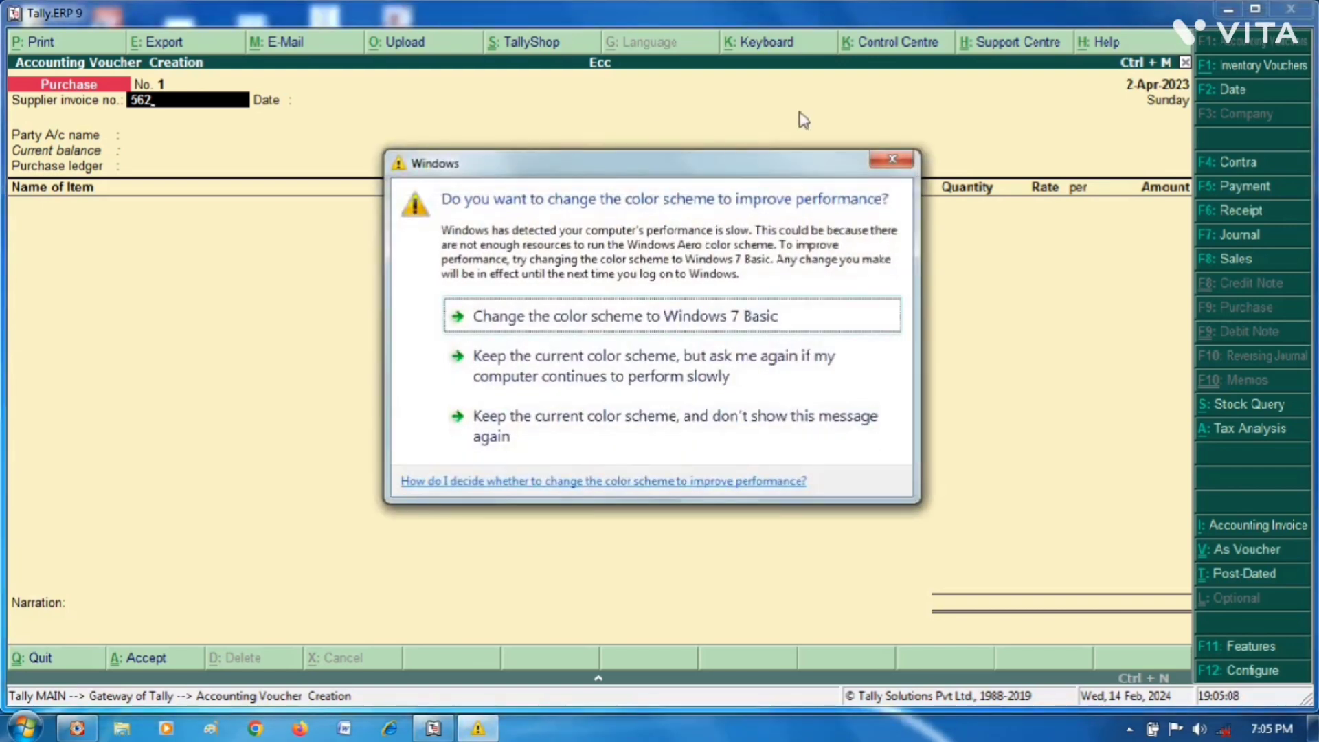
pyautogui.click(901, 164)
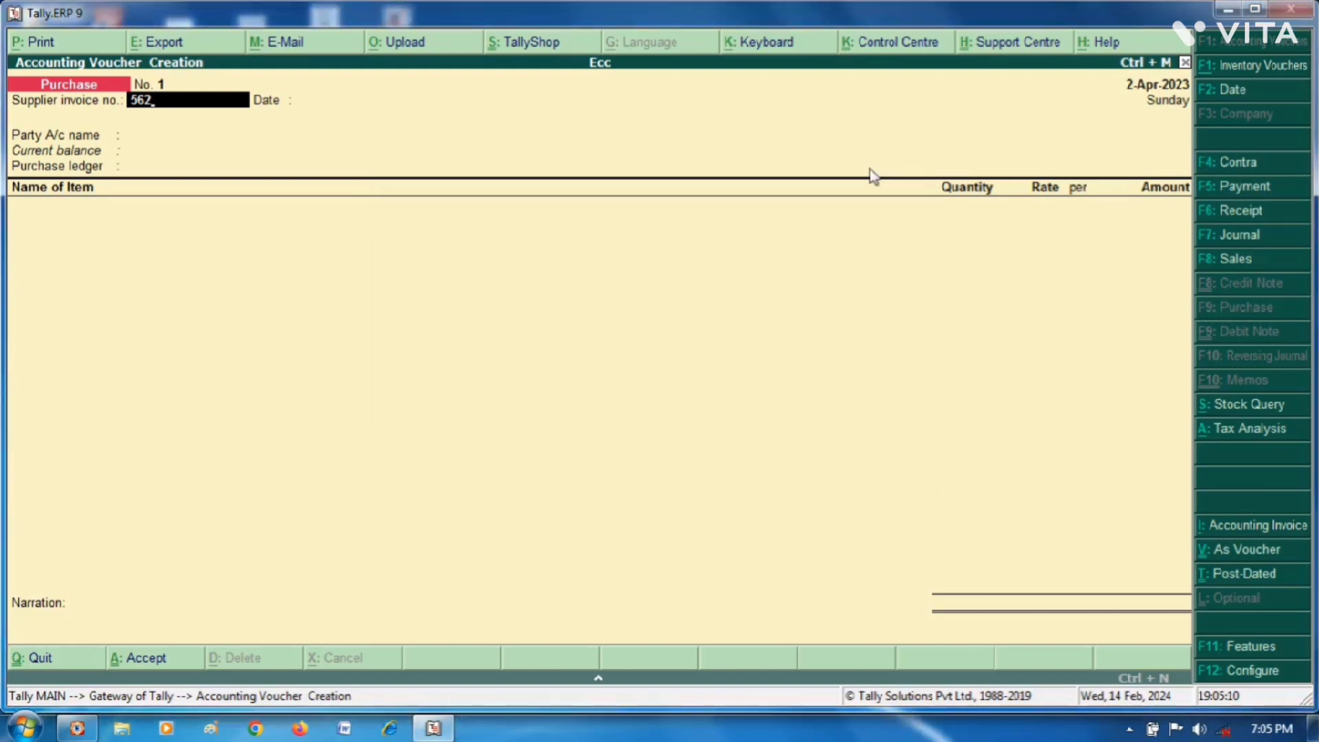
pyautogui.press('Return')
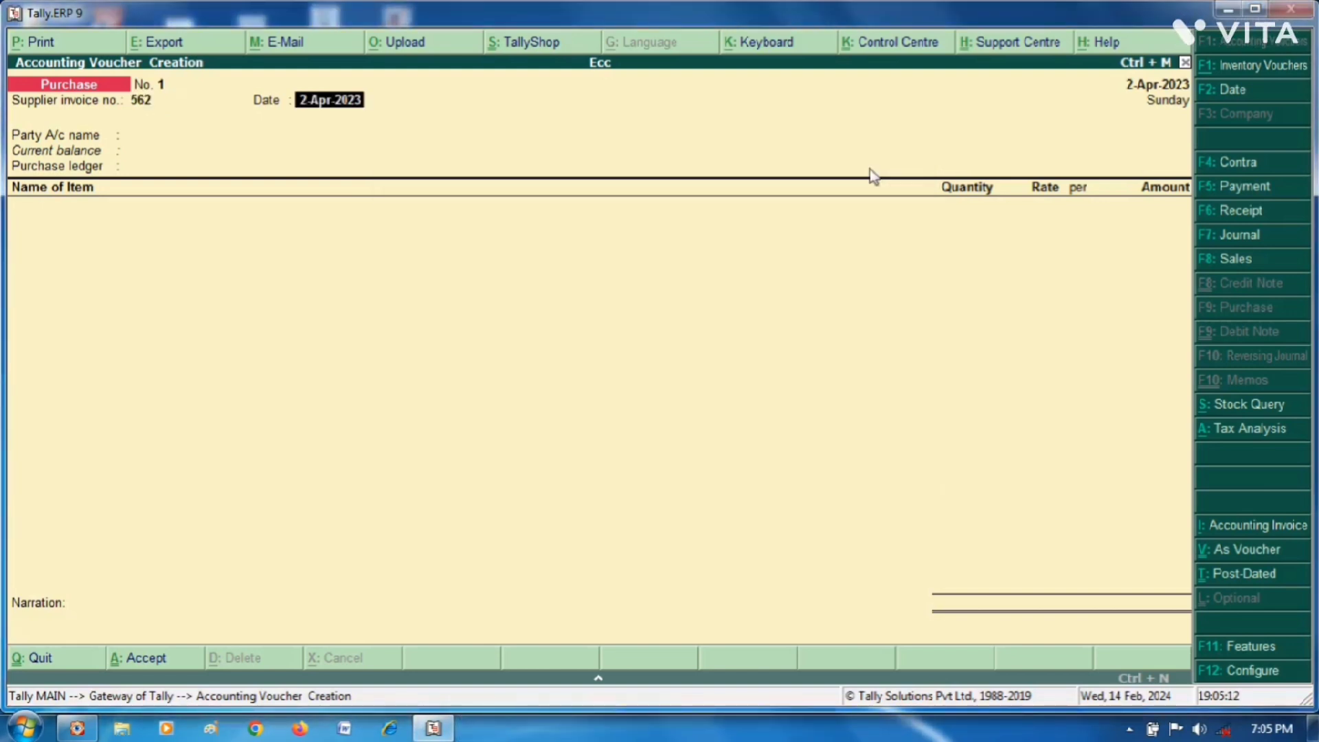
pyautogui.press('Return')
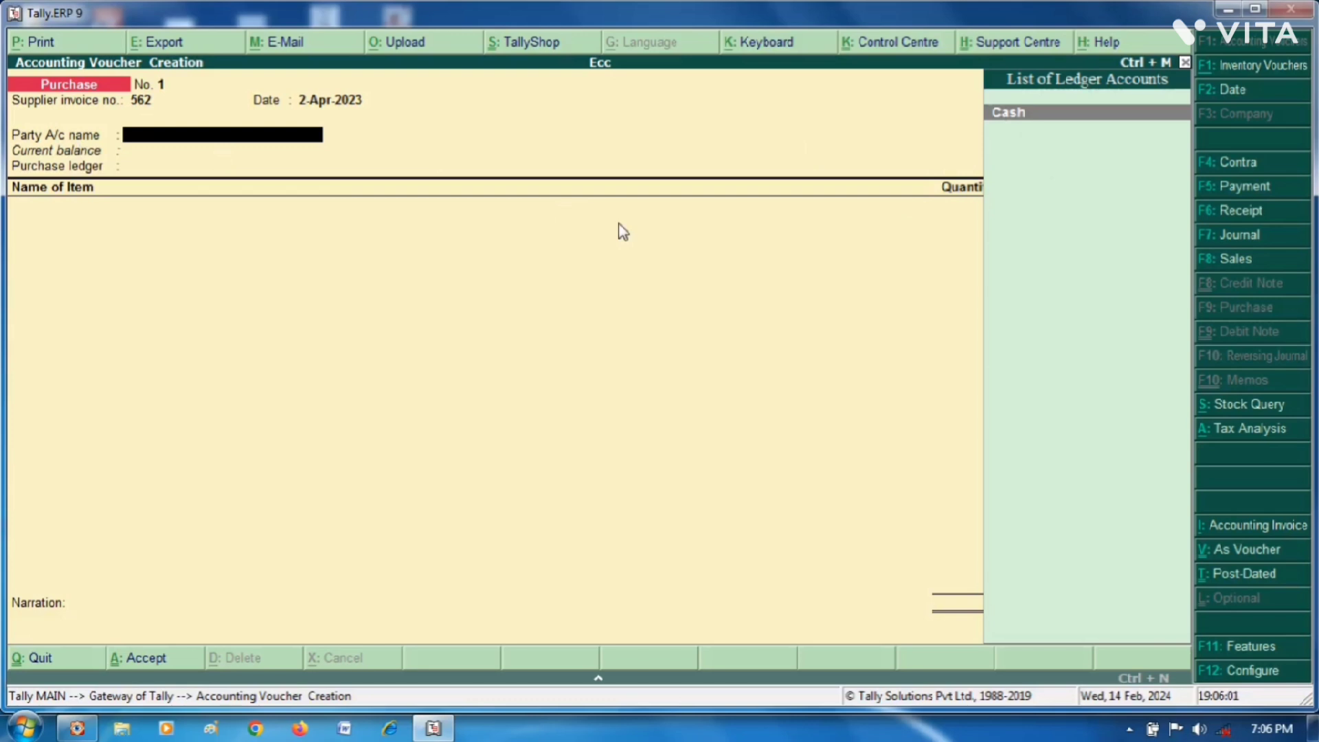
# - Start a new party ledger named Mohan Traders, without an alias, under the Sundry Creditors group
pyautogui.hotkey('alt', 'c')
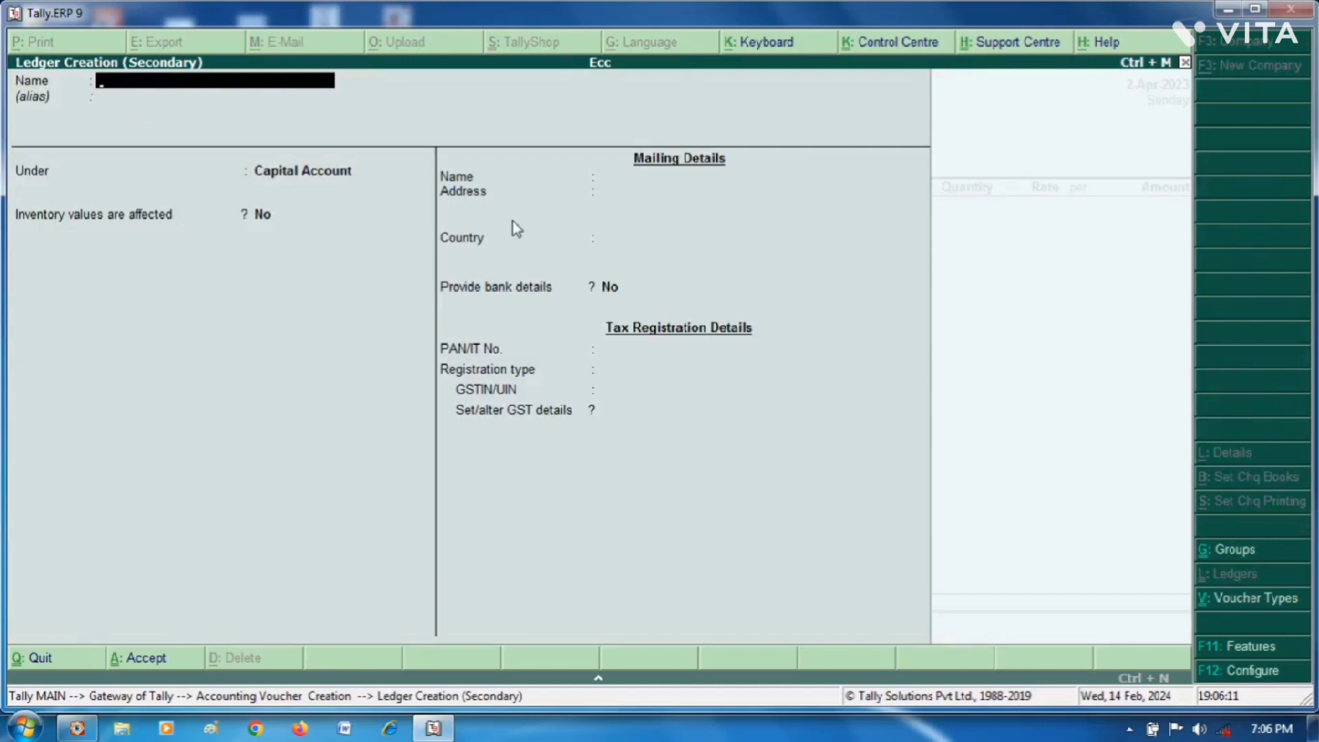
pyautogui.write('Mohan Traders')
pyautogui.press('Return')
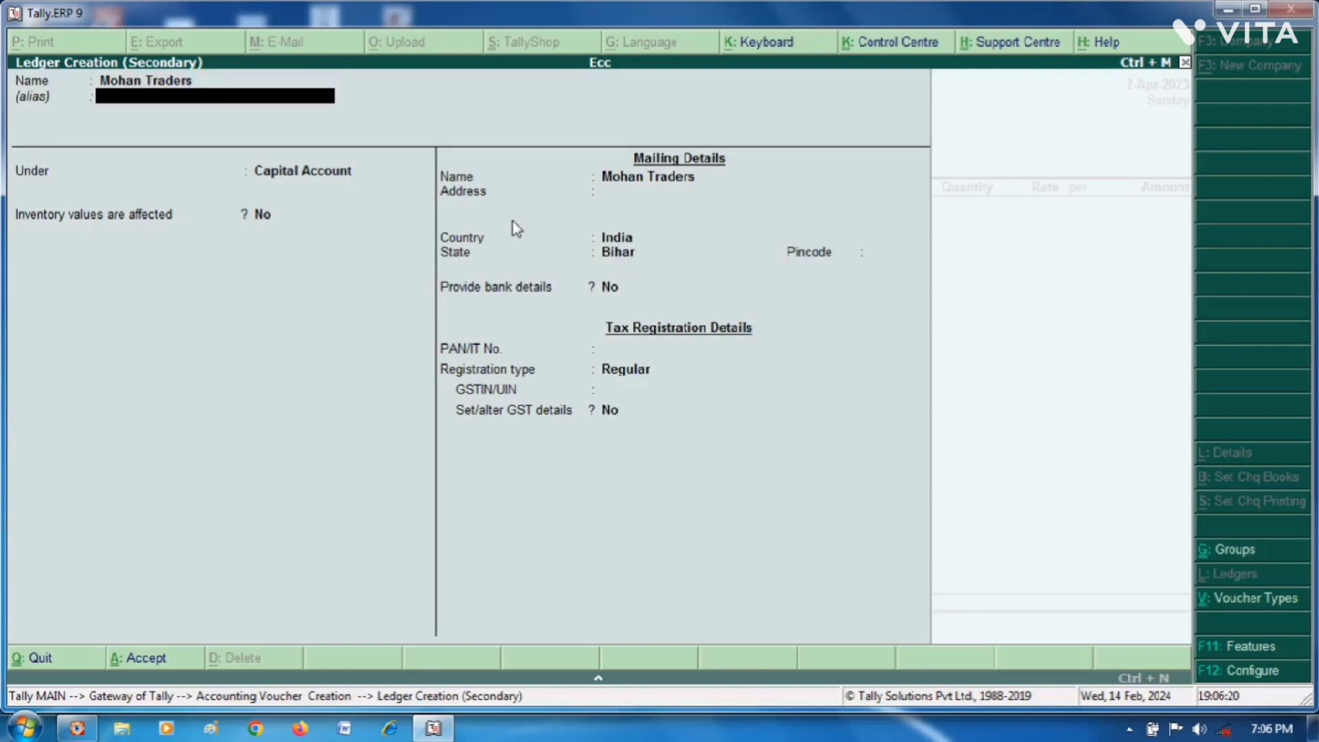
pyautogui.press('Return')
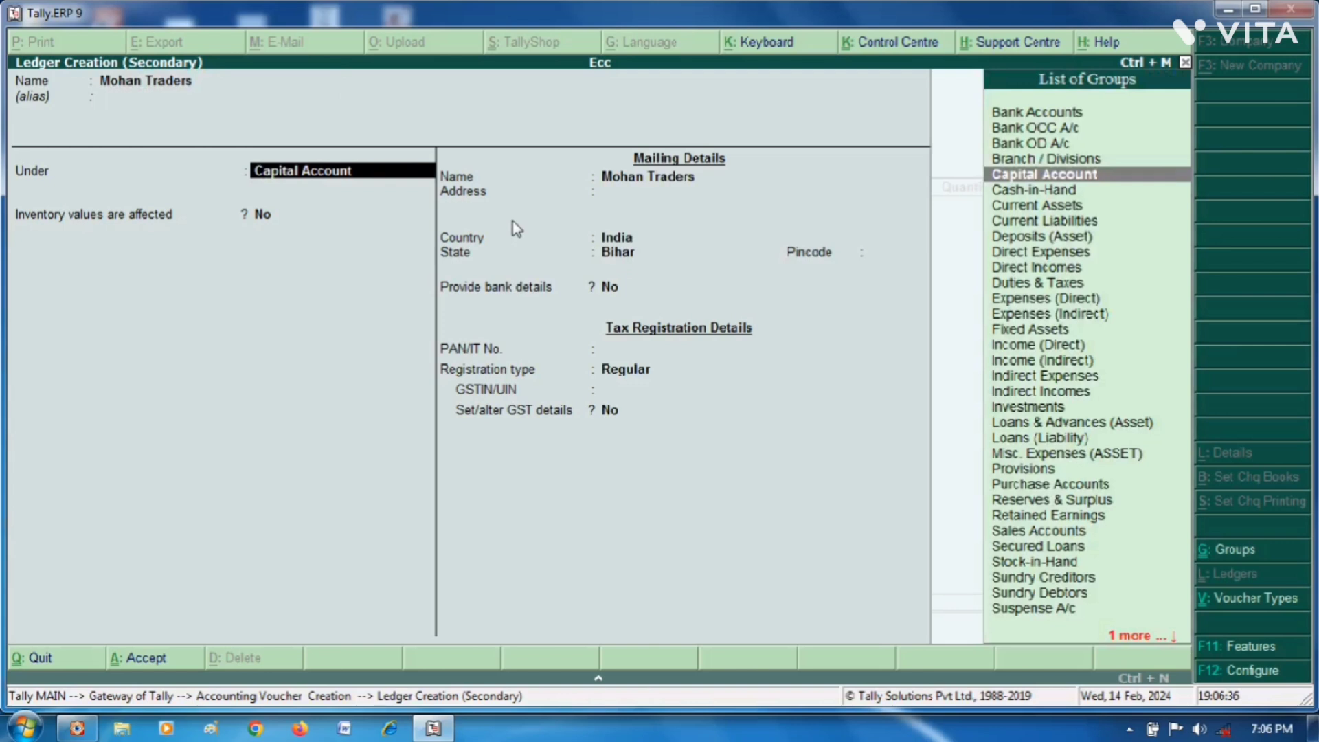
pyautogui.write('Su')
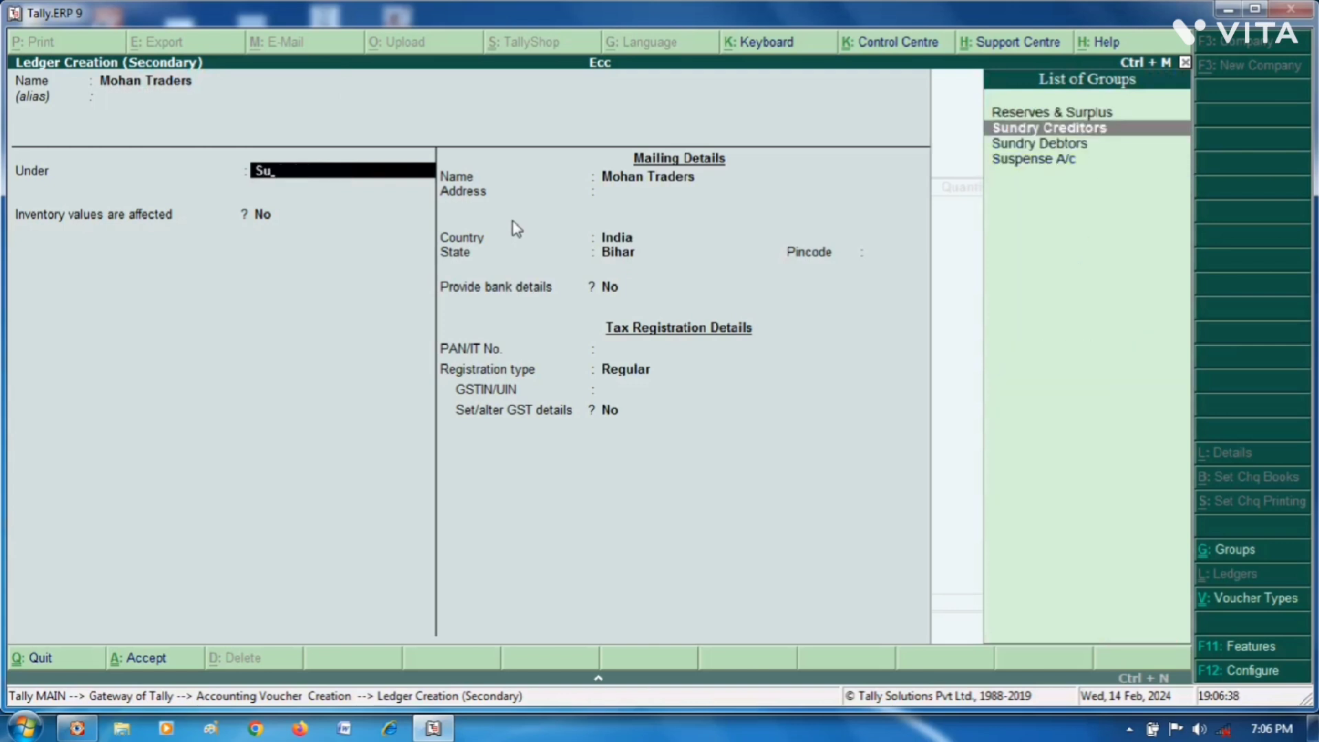
pyautogui.press('Return')
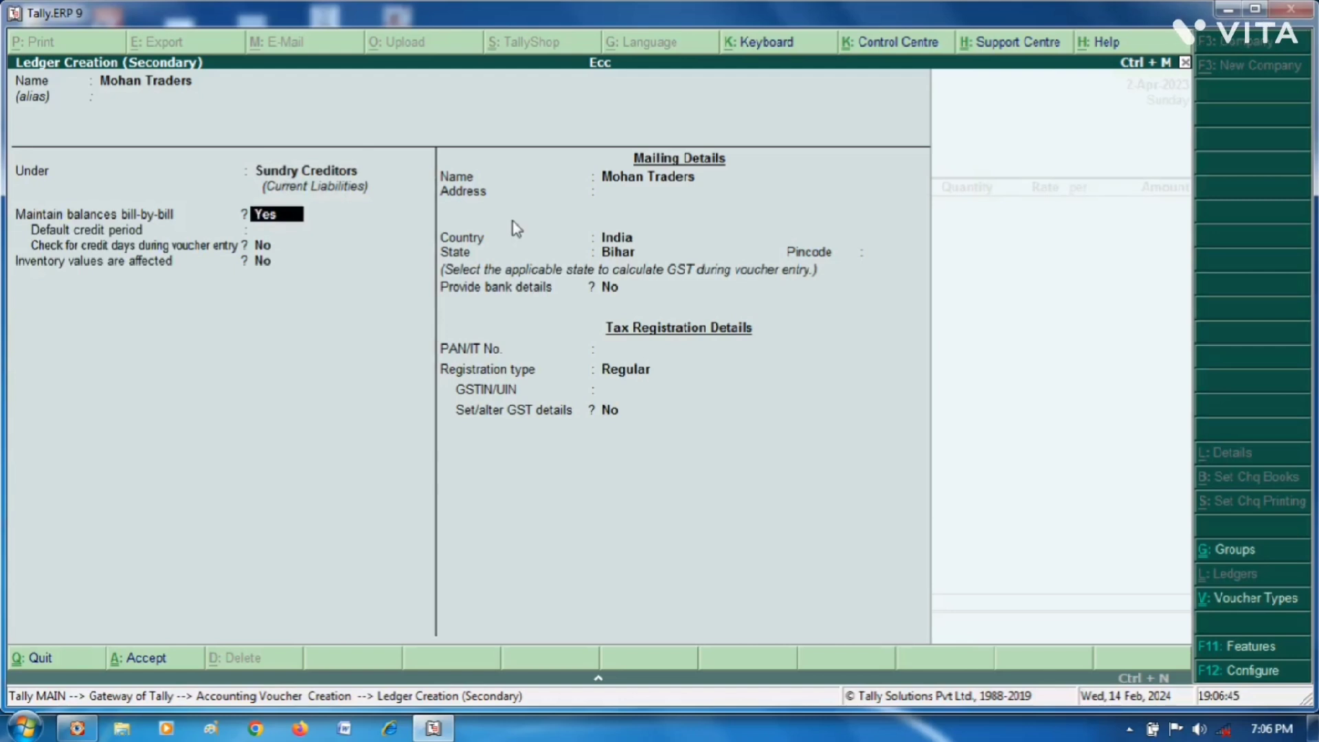
# - Keep bill-by-bill balances at Yes, the default credit period blank, and the credit days check at No
pyautogui.press('Return')
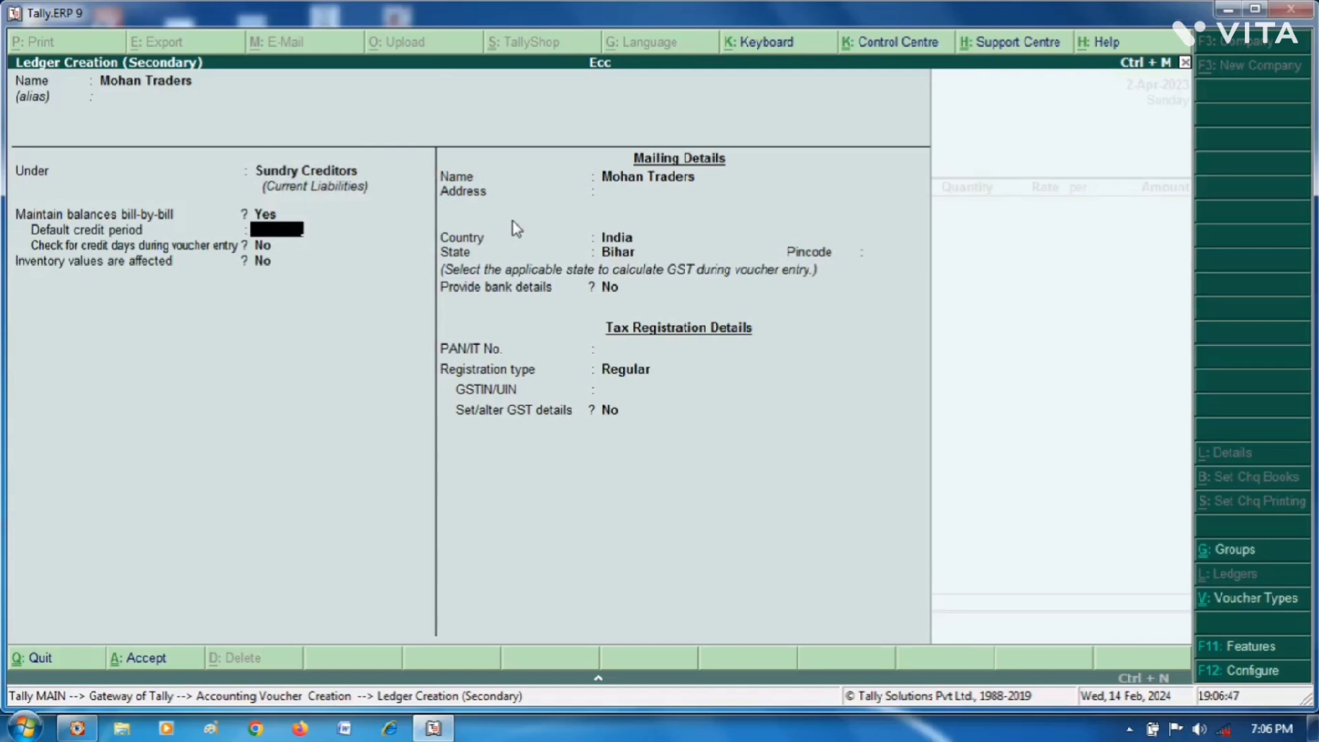
pyautogui.press('Return')
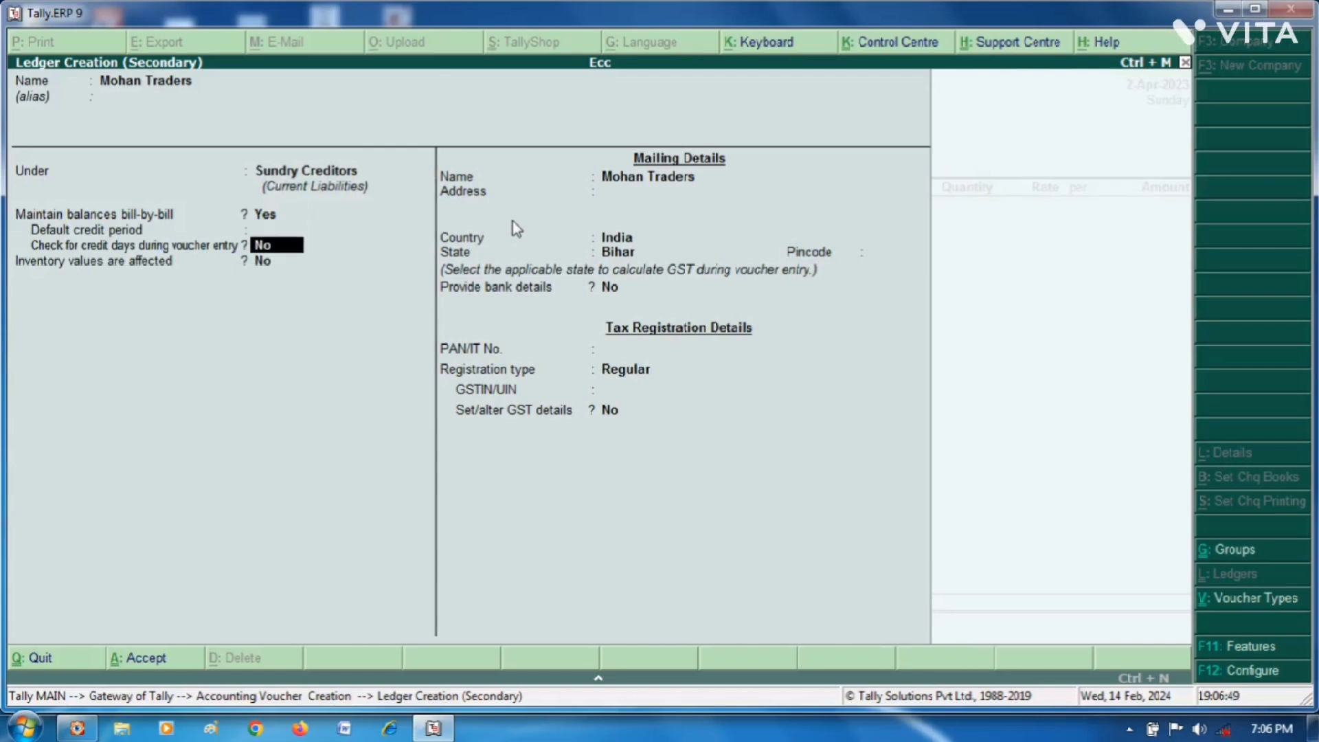
pyautogui.press('Return')
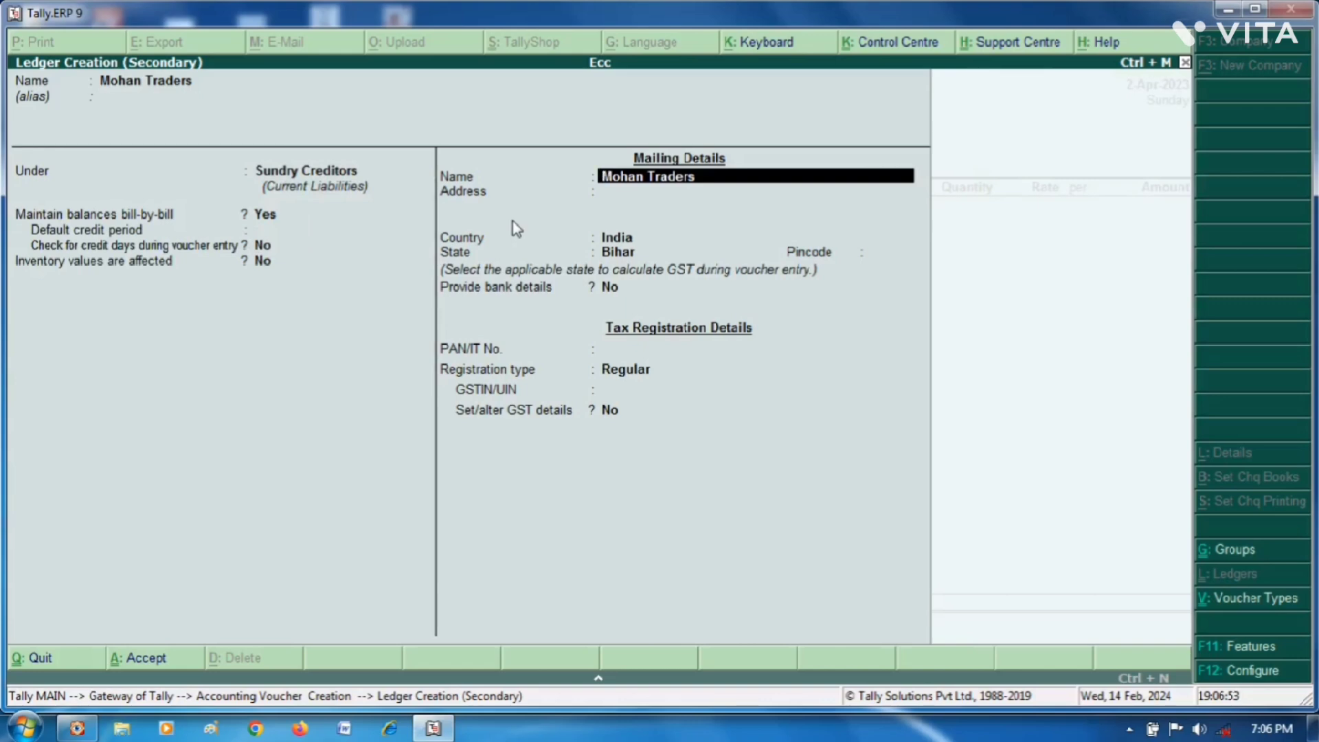
# - Fill in the ledger's mailing address and pincode, keeping the mailing name, India as country and Bihar as state
pyautogui.press('Return')
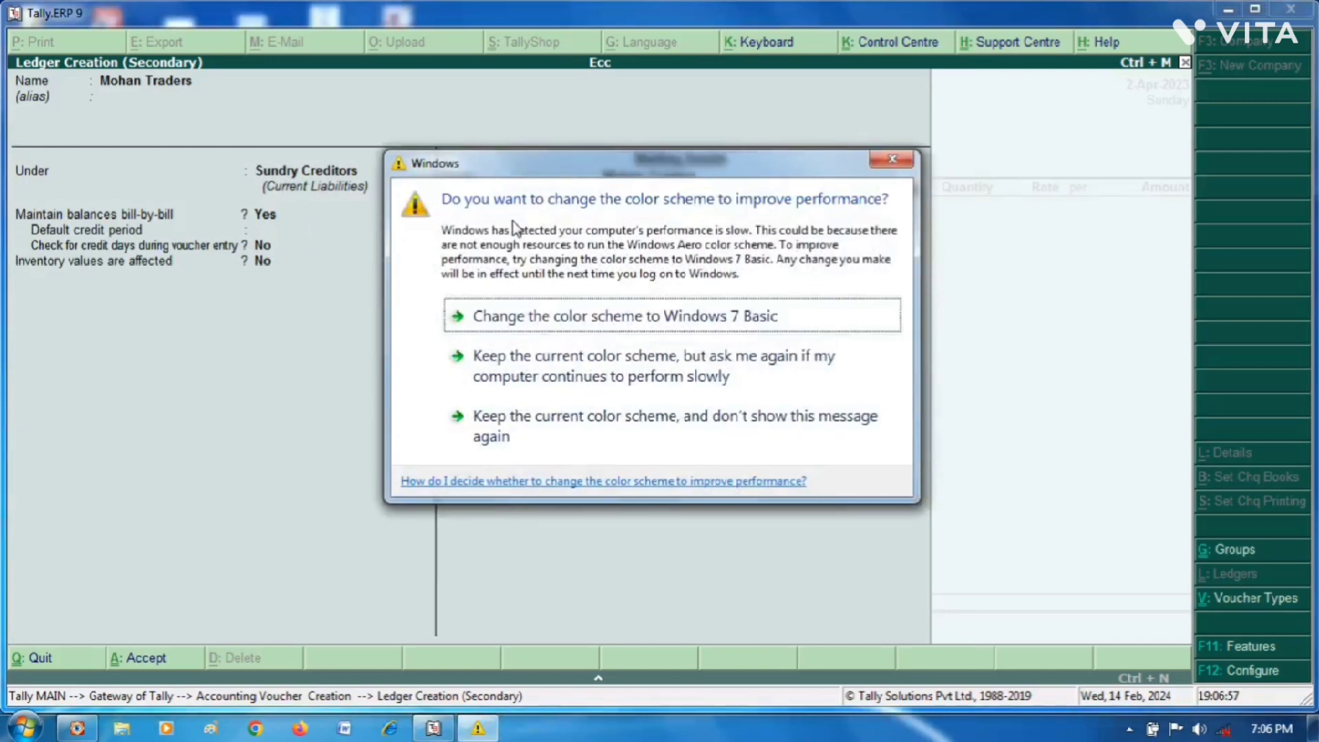
pyautogui.click(879, 166)
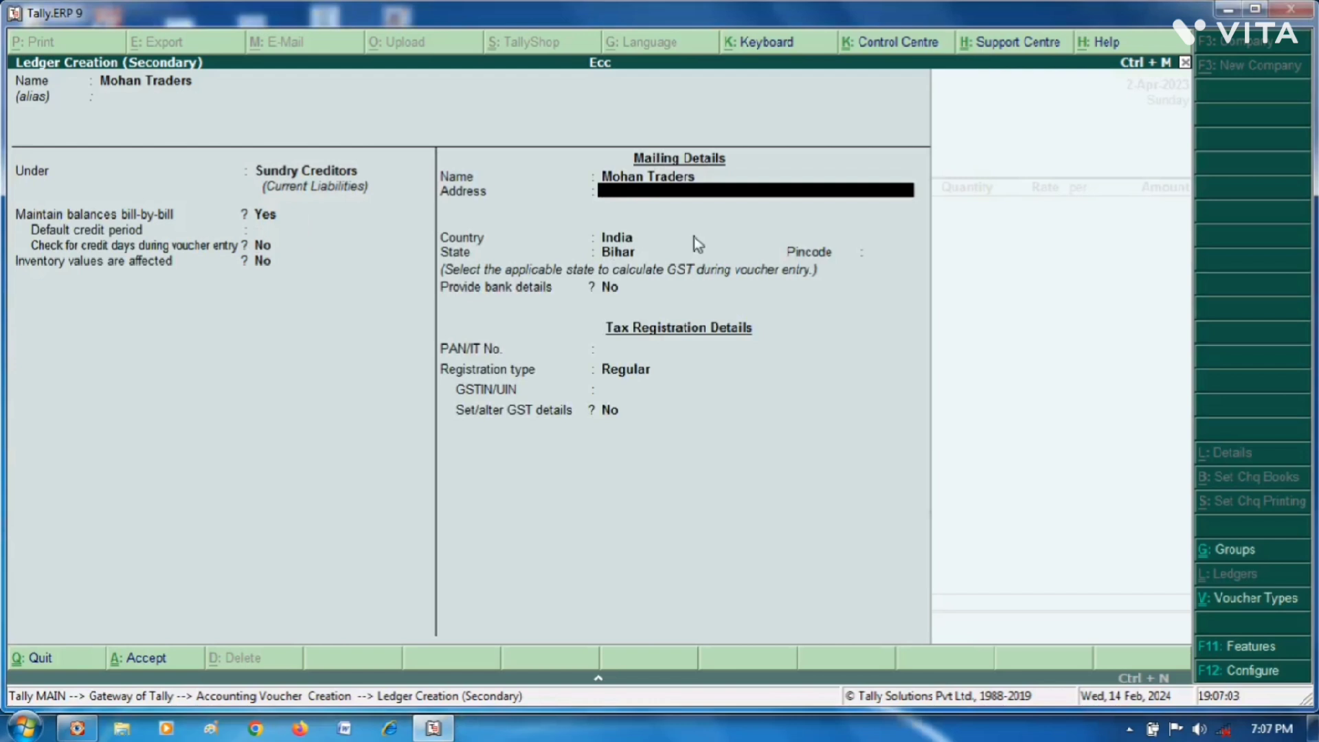
pyautogui.write('Kishang')
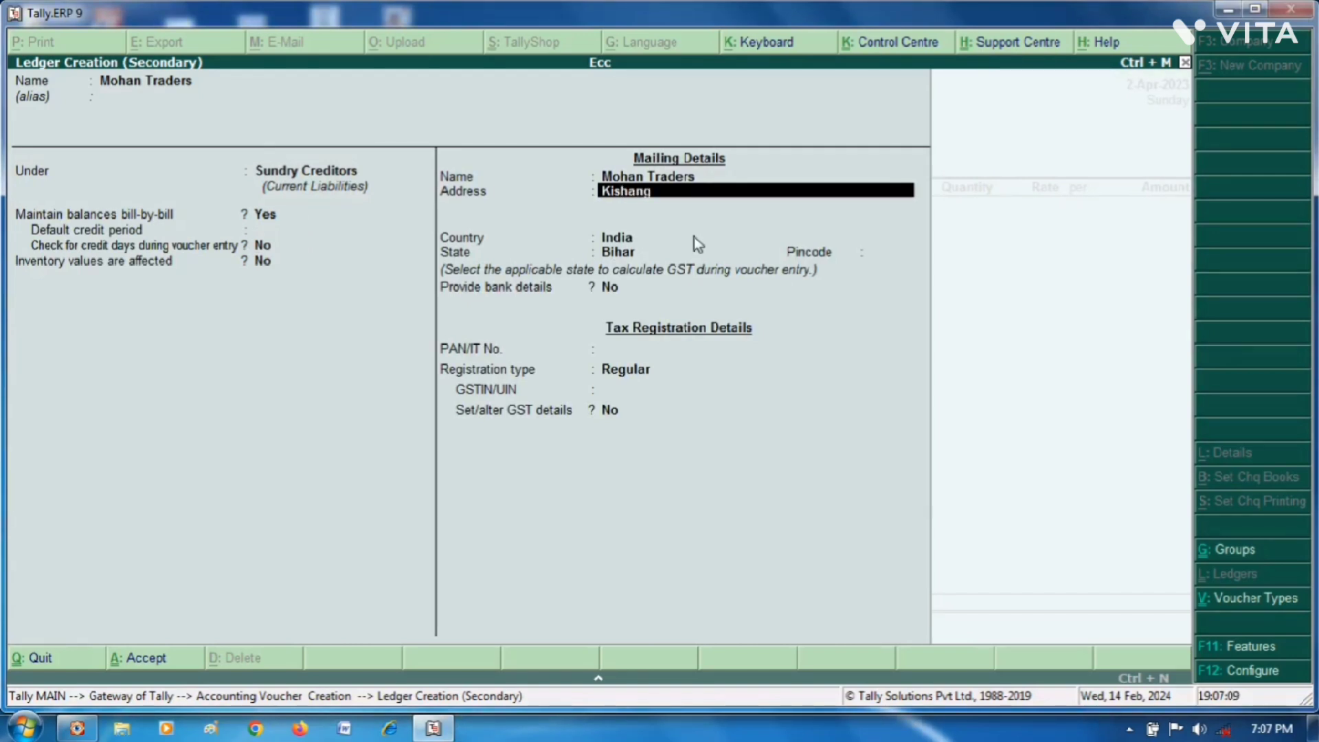
pyautogui.write('anj')
pyautogui.press('Return')
pyautogui.press('Return')
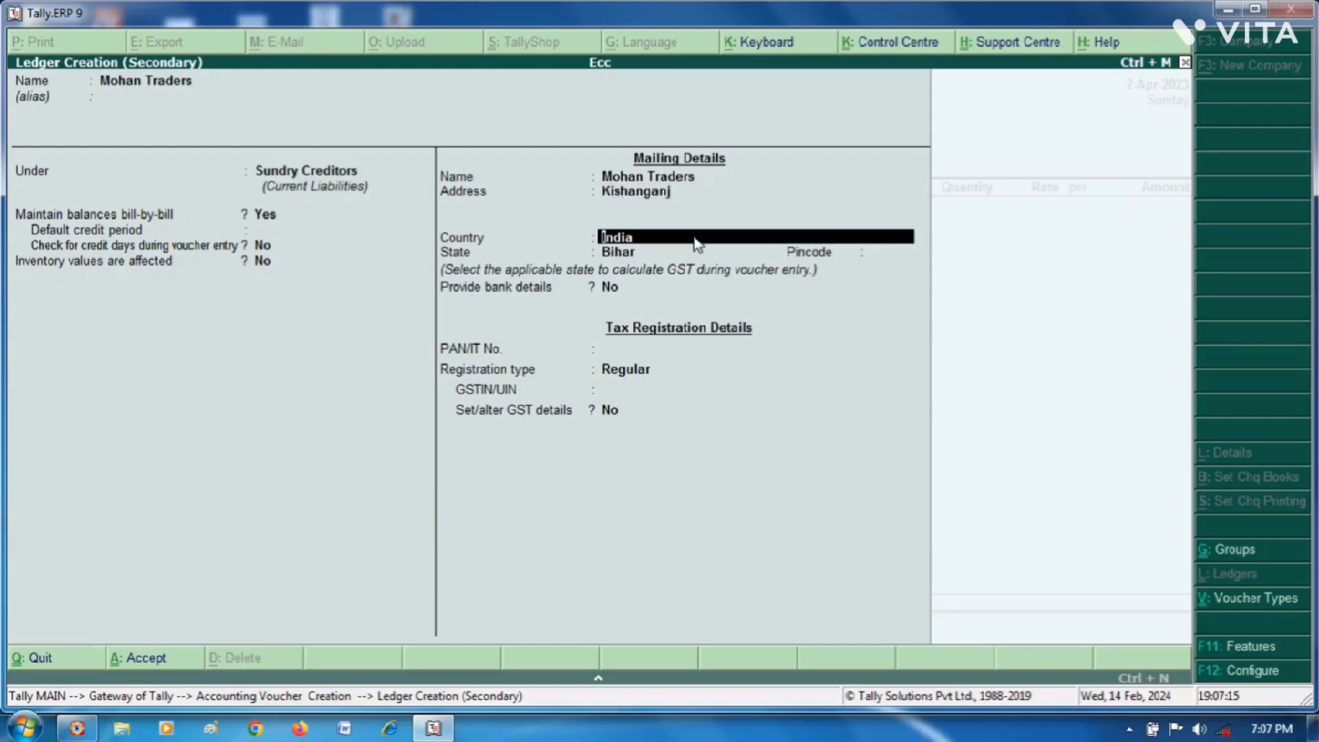
pyautogui.press('Return')
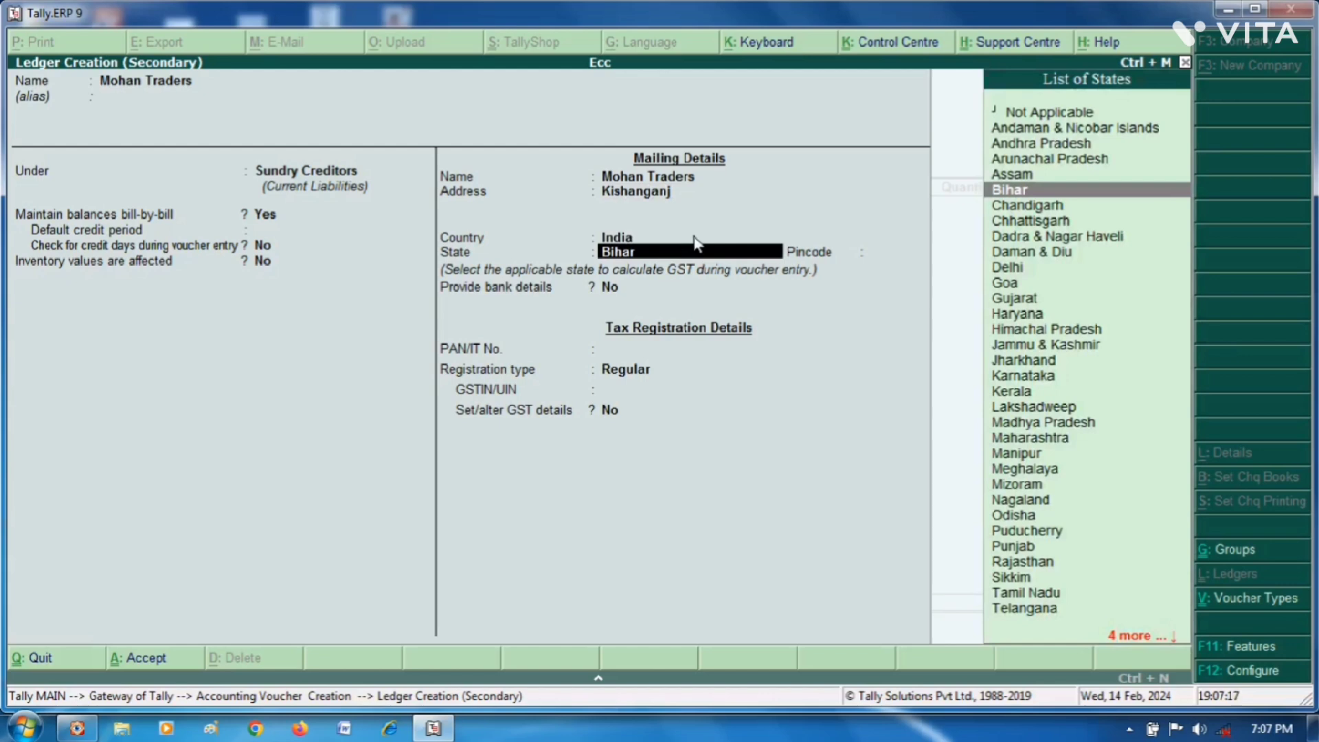
pyautogui.press('Return')
pyautogui.write('855107')
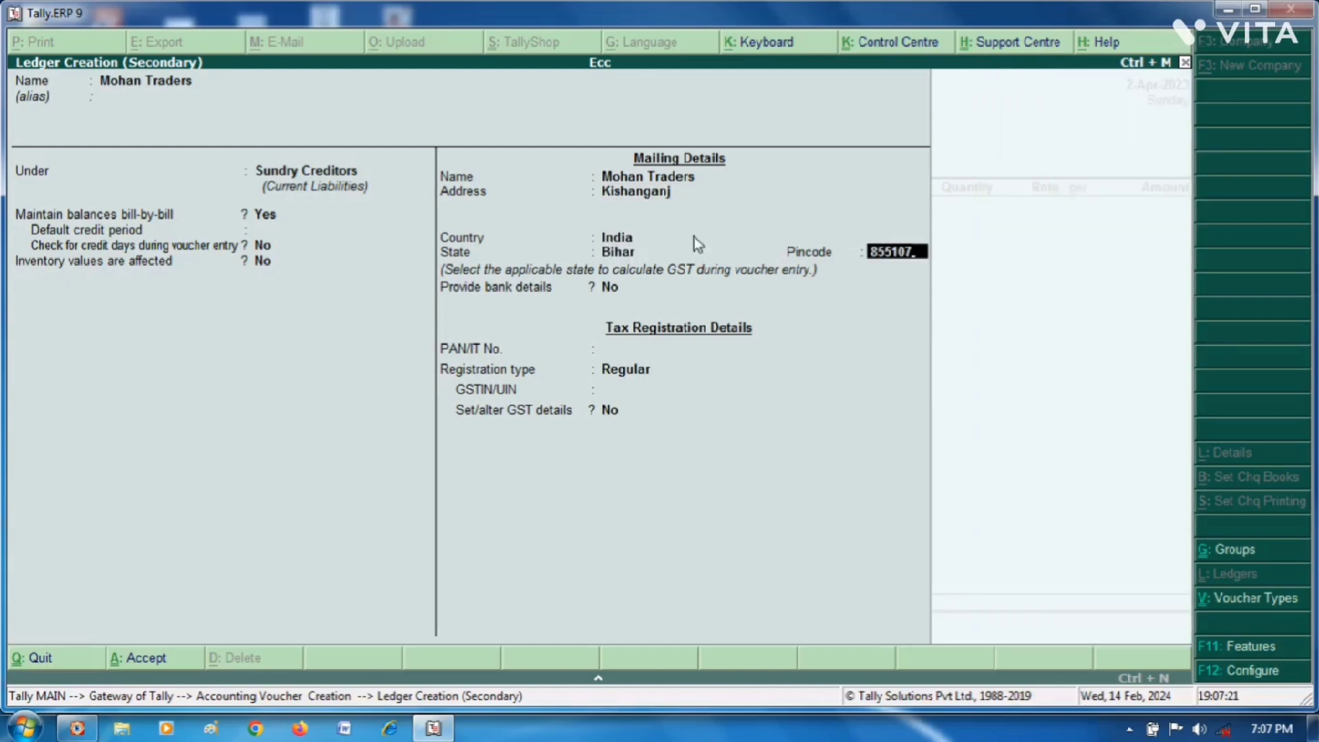
pyautogui.press('Return')
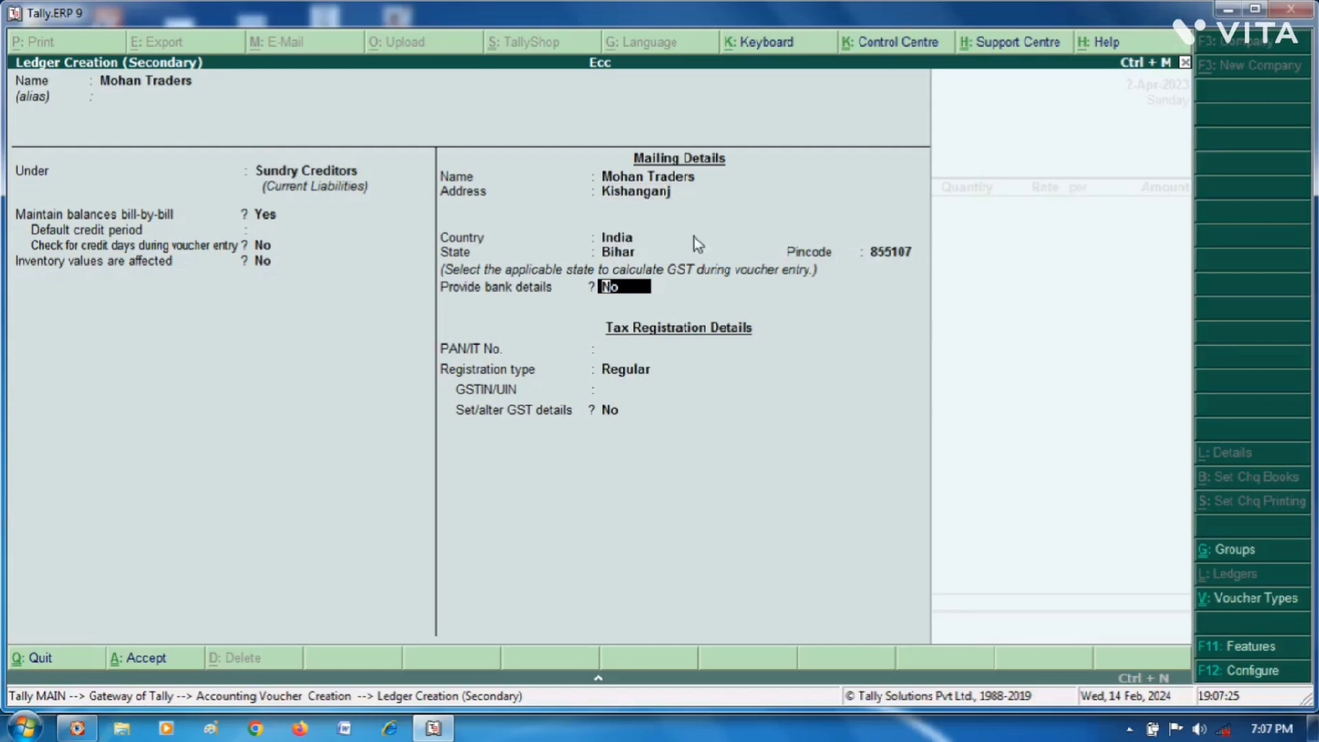
# - Keep bank details at No and registration type Regular, leaving the PAN and GSTIN fields blank
pyautogui.press('Return')
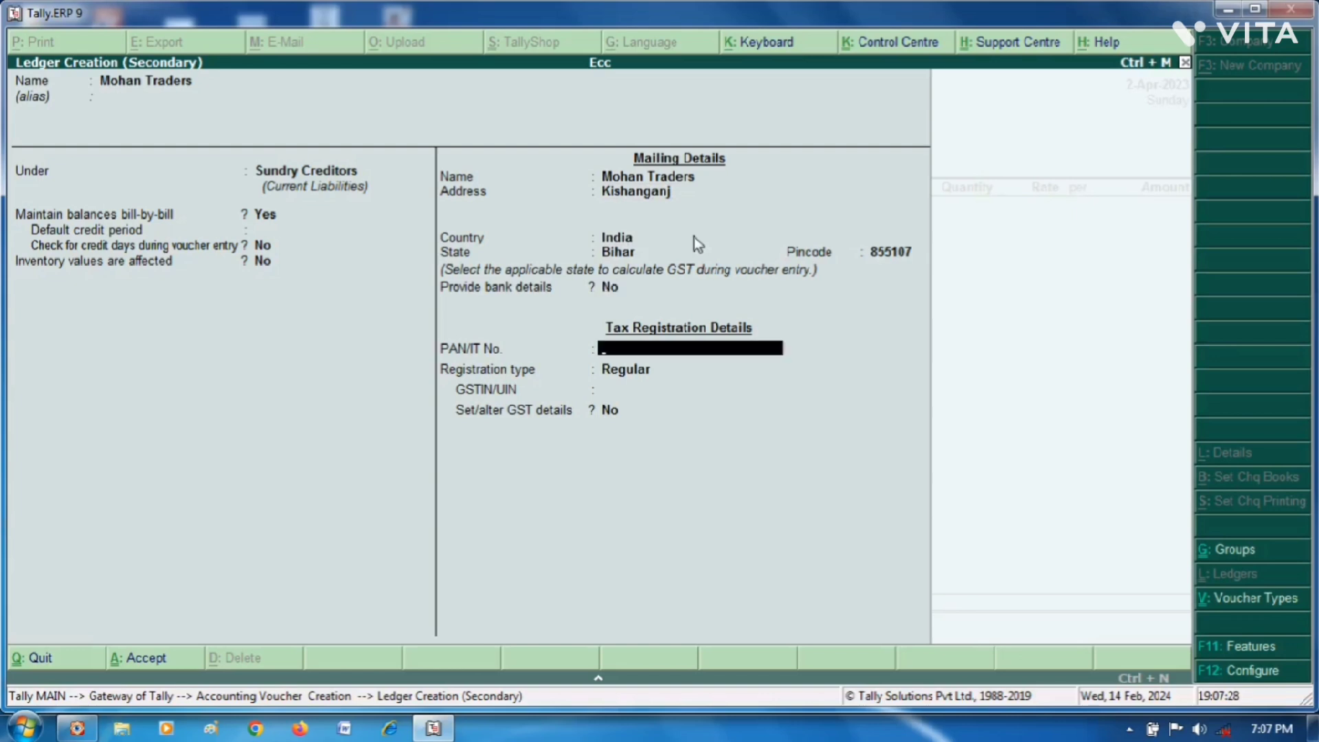
pyautogui.press('Return')
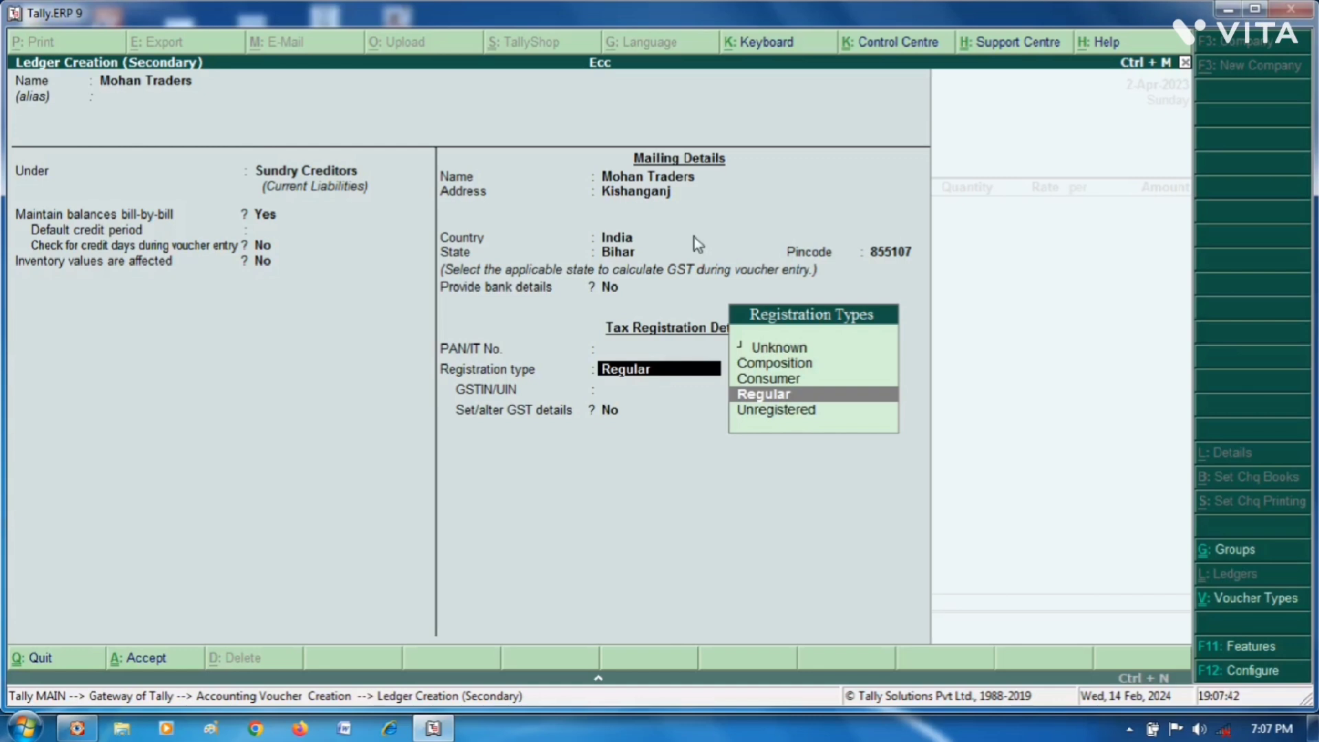
pyautogui.press('Return')
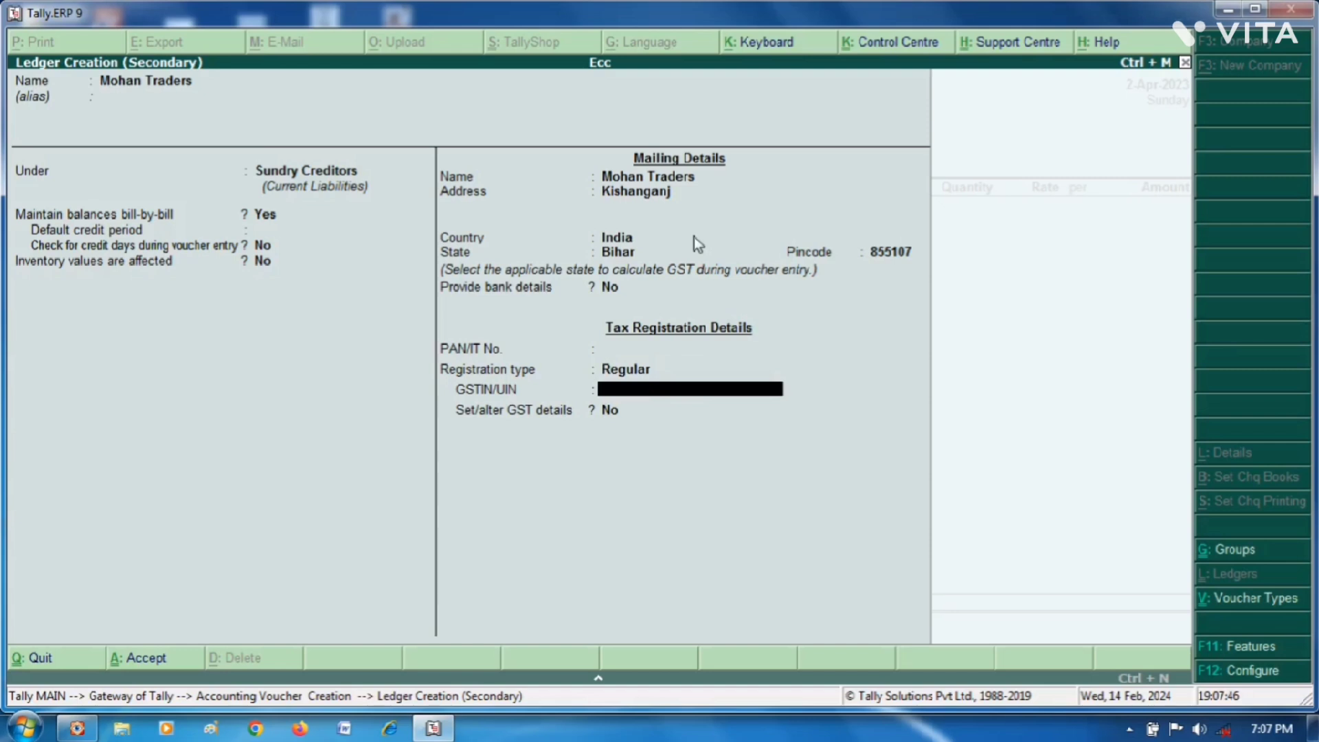
pyautogui.press('Return')
pyautogui.press('Return')
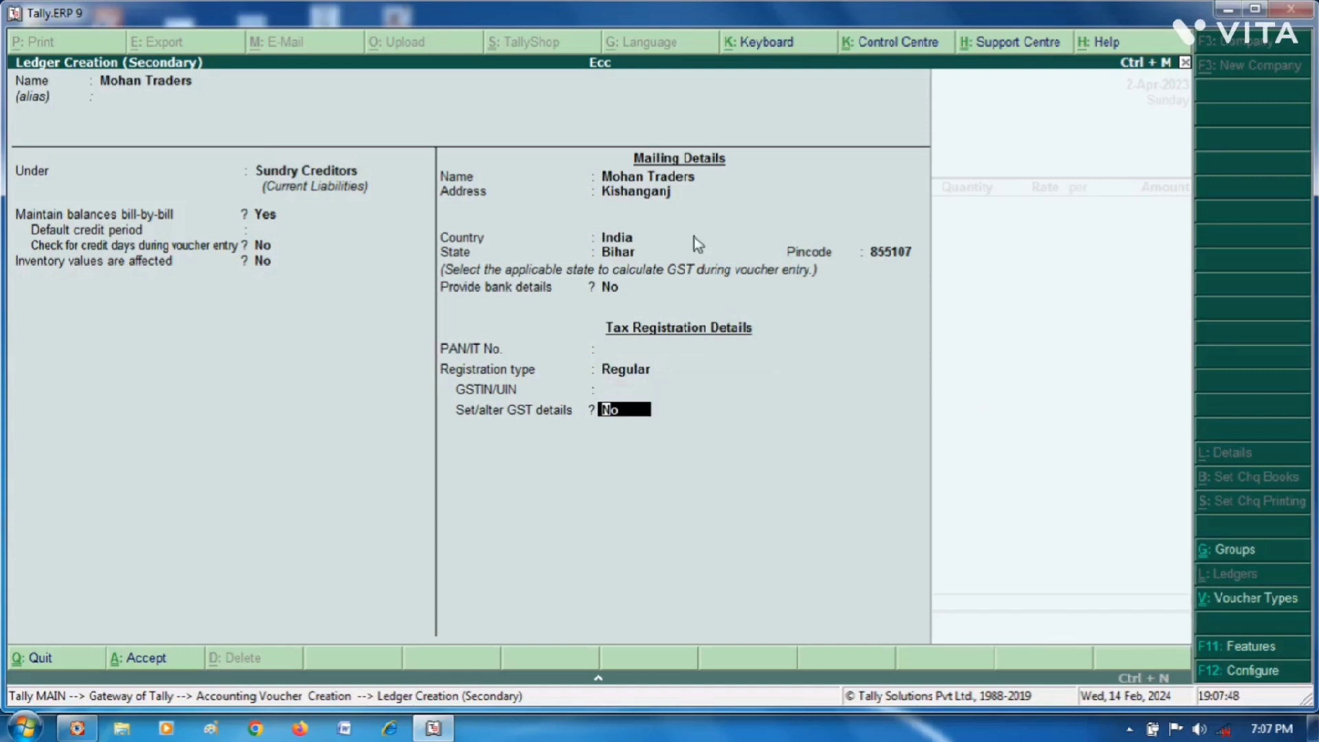
# - Keep the GST details option at No and save the Mohan Traders ledger
pyautogui.press('Return')
pyautogui.press('Return')
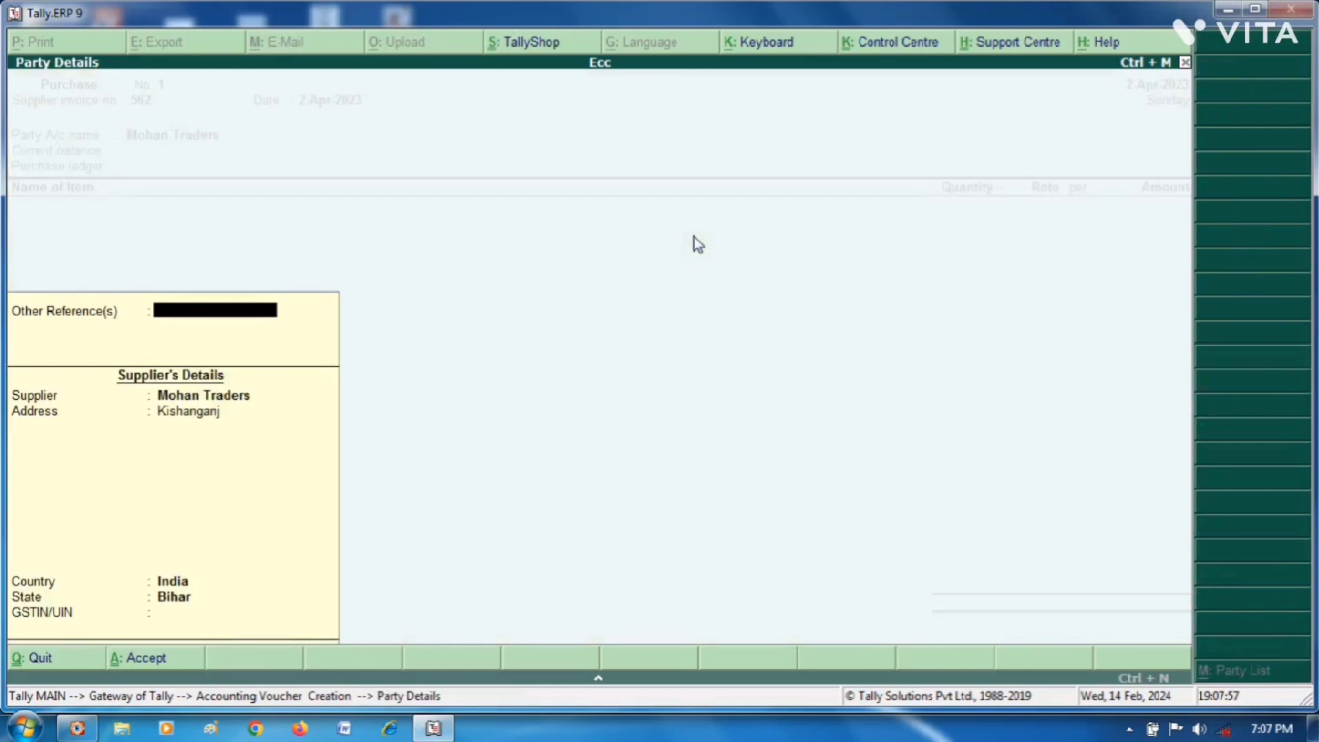
# - Enter the supplier's GSTIN/UIN in the party details, keeping the reference blank and the supplier, address, country and state as filled in
pyautogui.press('Return')
pyautogui.press('Return')
pyautogui.press('Return')
pyautogui.press('Return')
pyautogui.press('Return')
pyautogui.press('Return')
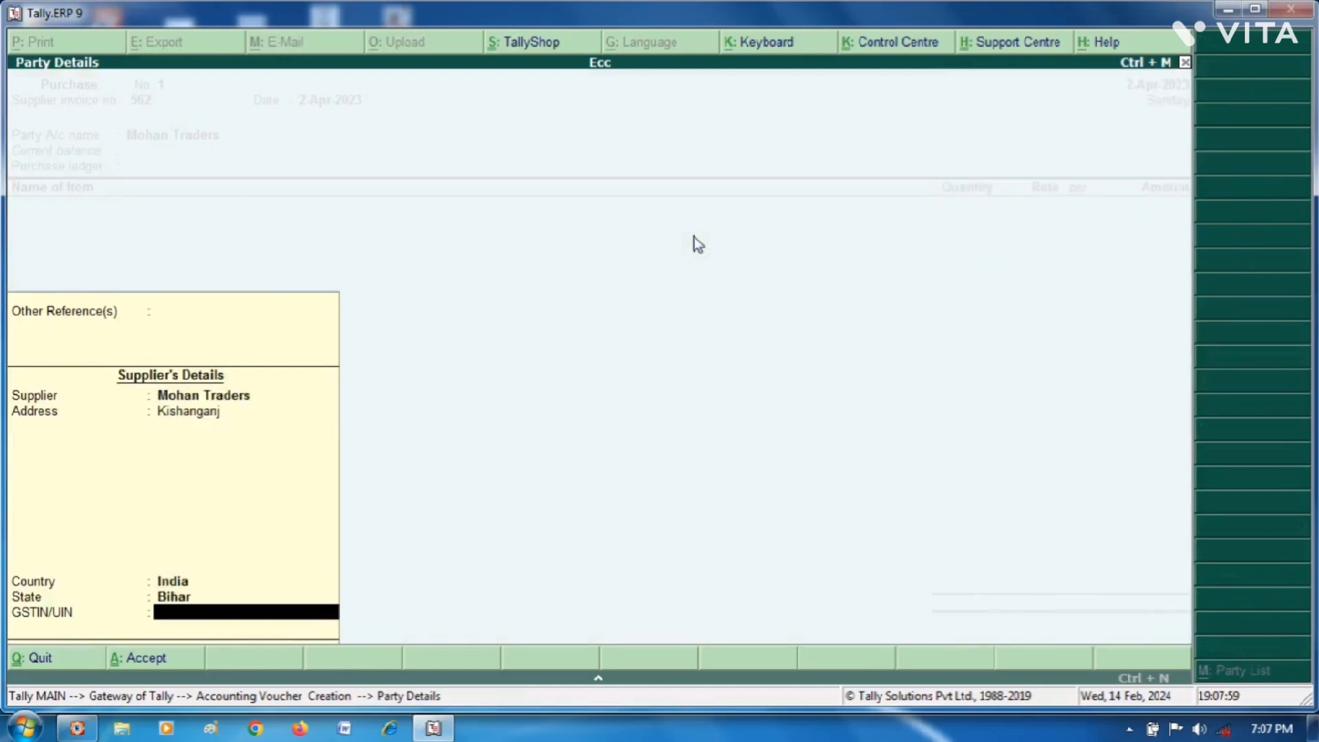
pyautogui.write('ASD5645')
pyautogui.write('4565')
pyautogui.press('Return')
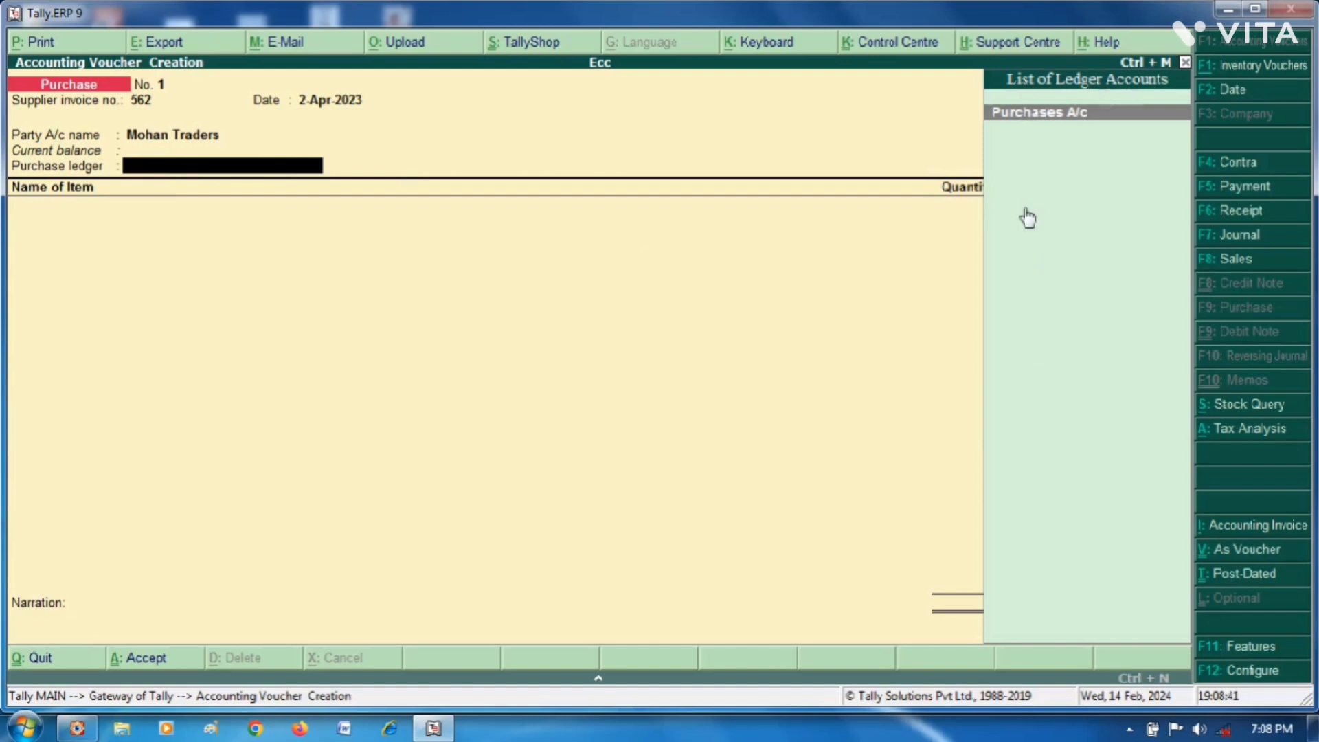
# - Choose Purchases A/c as the purchase ledger and add 20 pcs of Laptop at a rate of 30,000.00
pyautogui.press('Return')
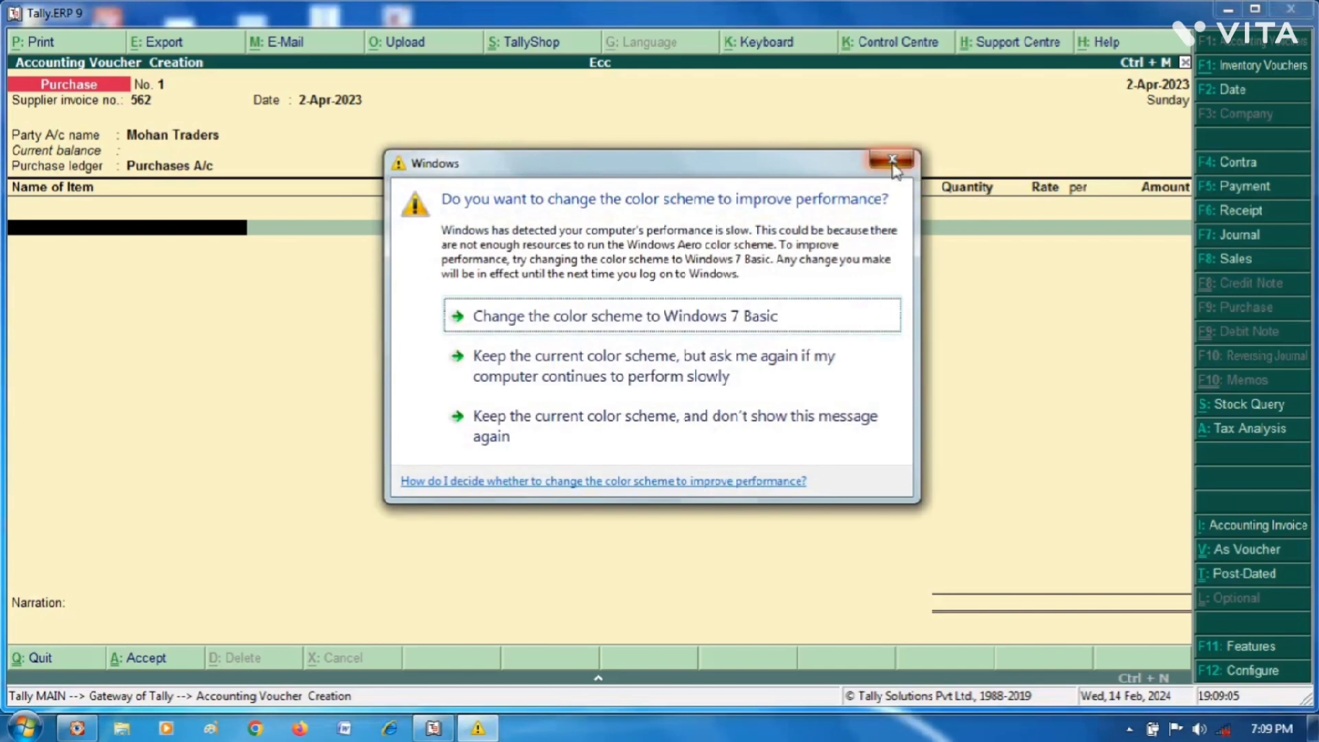
pyautogui.click(894, 163)
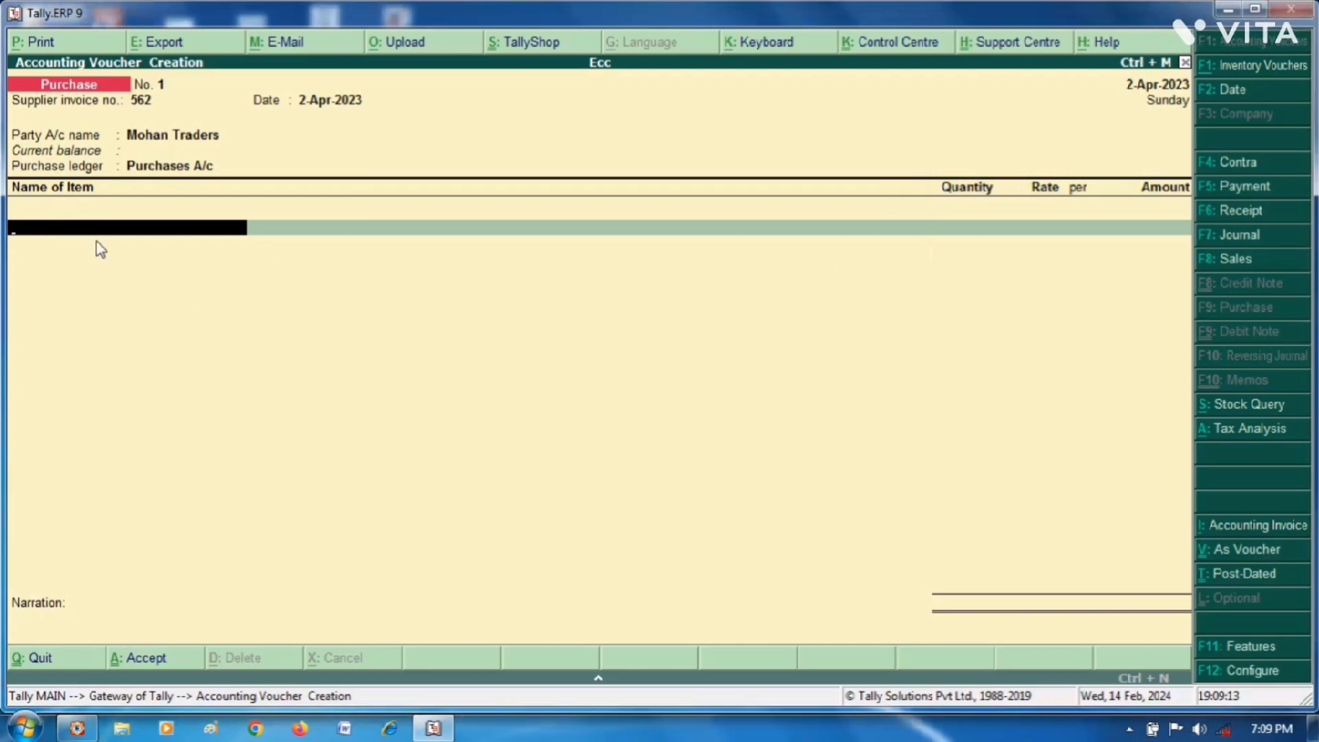
pyautogui.write('L')
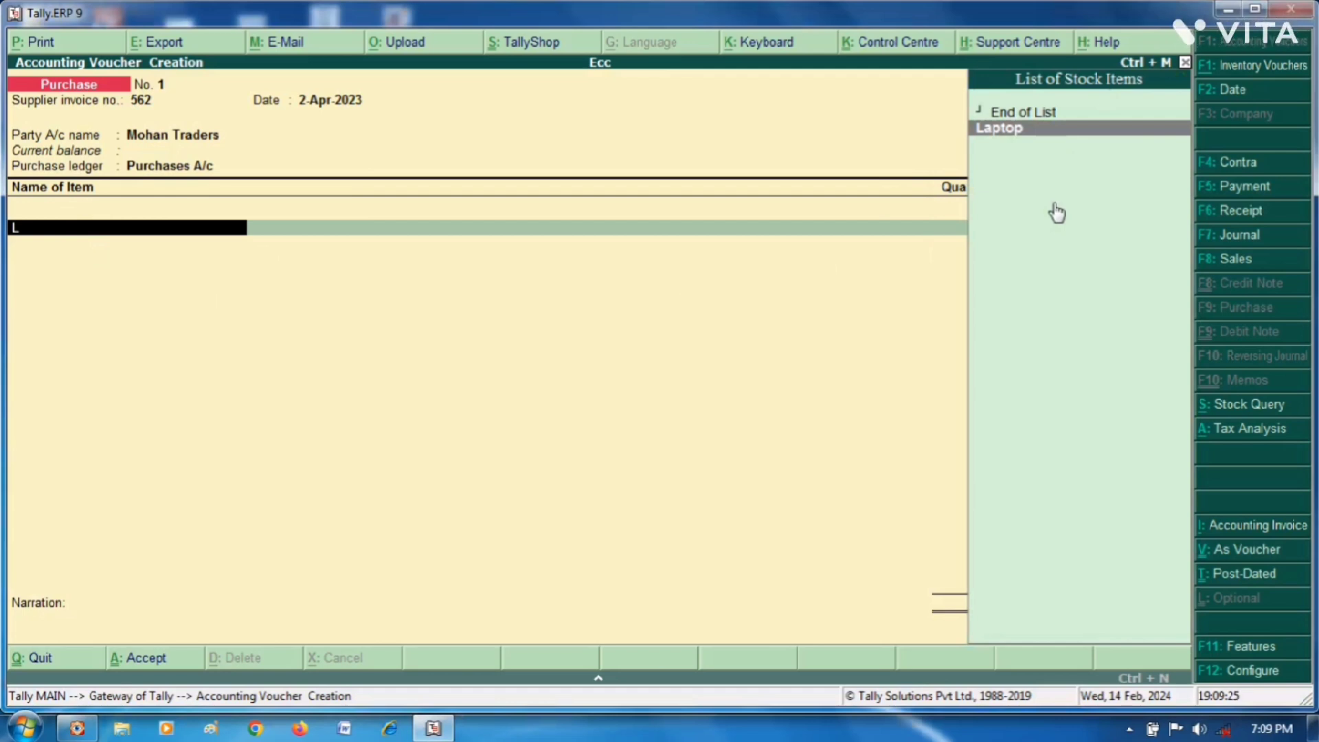
pyautogui.click(1022, 141)
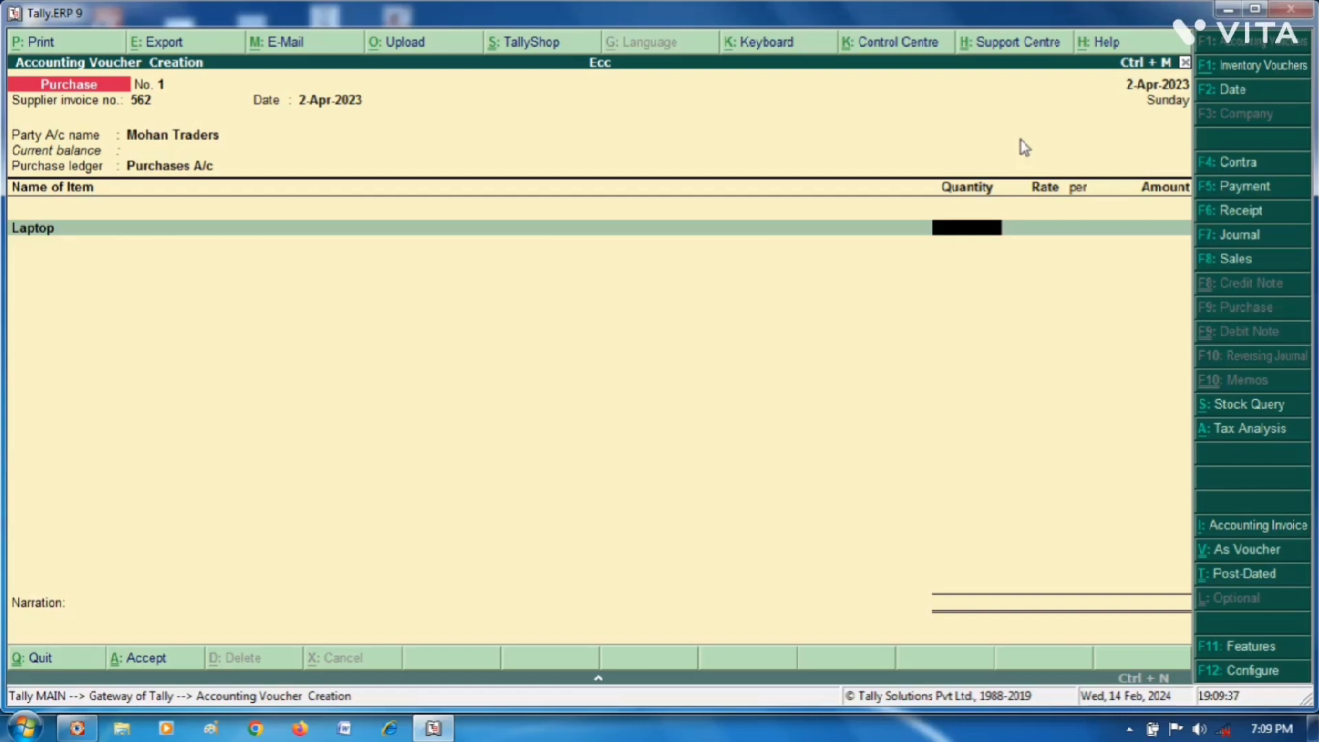
pyautogui.write('20')
pyautogui.press('Return')
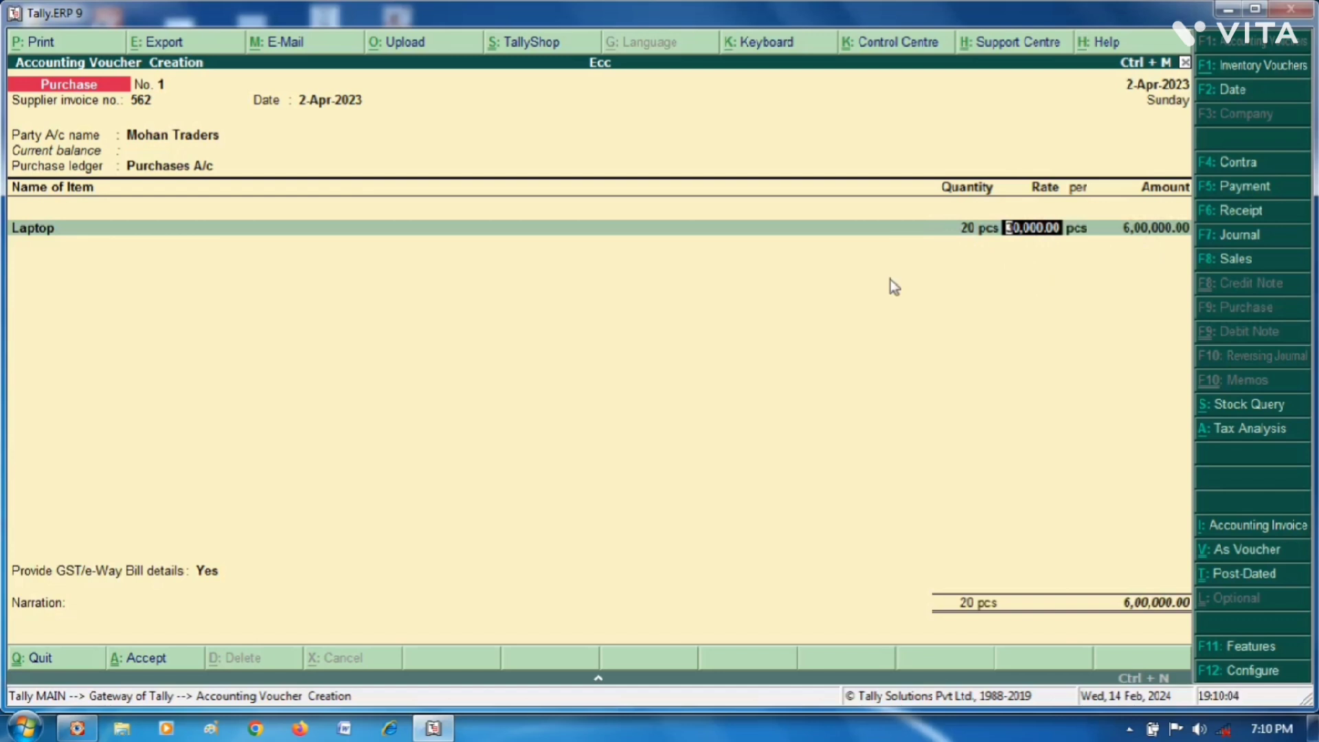
pyautogui.press('Return')
pyautogui.press('Return')
pyautogui.press('Return')
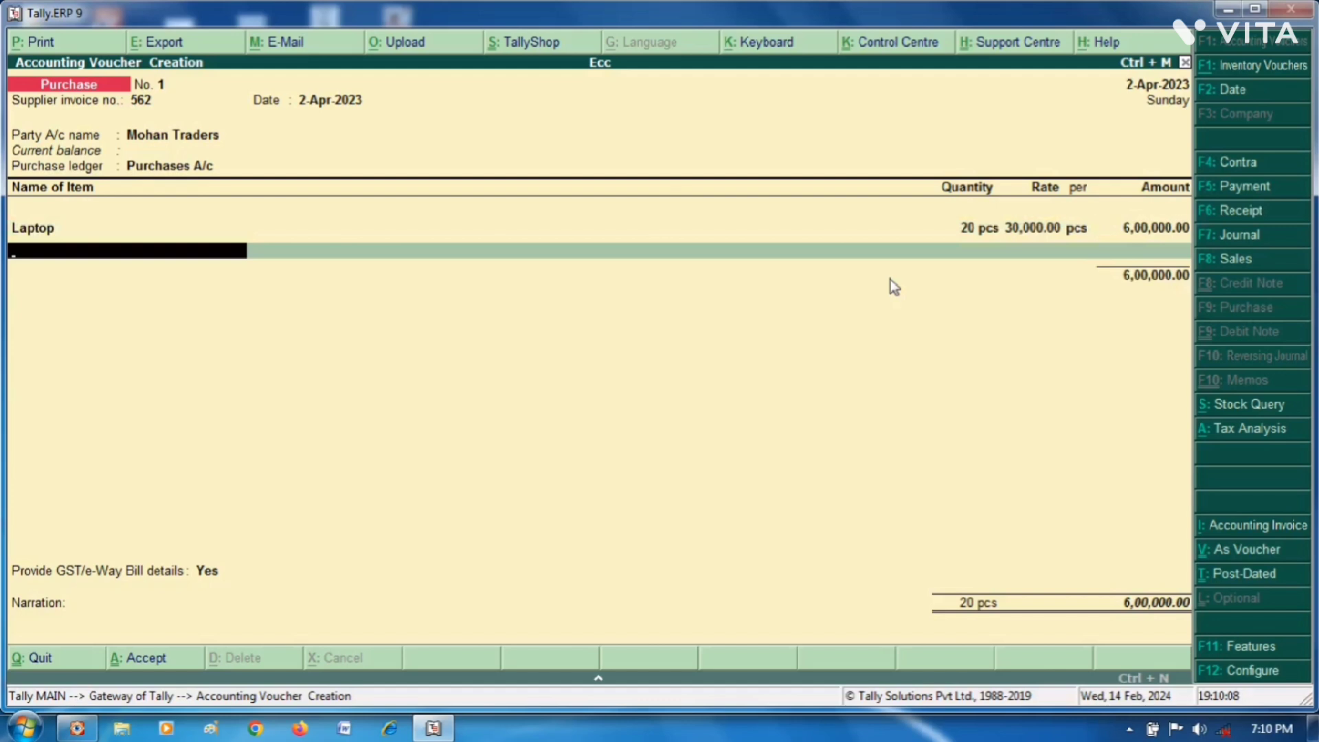
# - Add the stock item Key Board with a quantity of 100 pcs at a rate of 500.00
pyautogui.write('K')
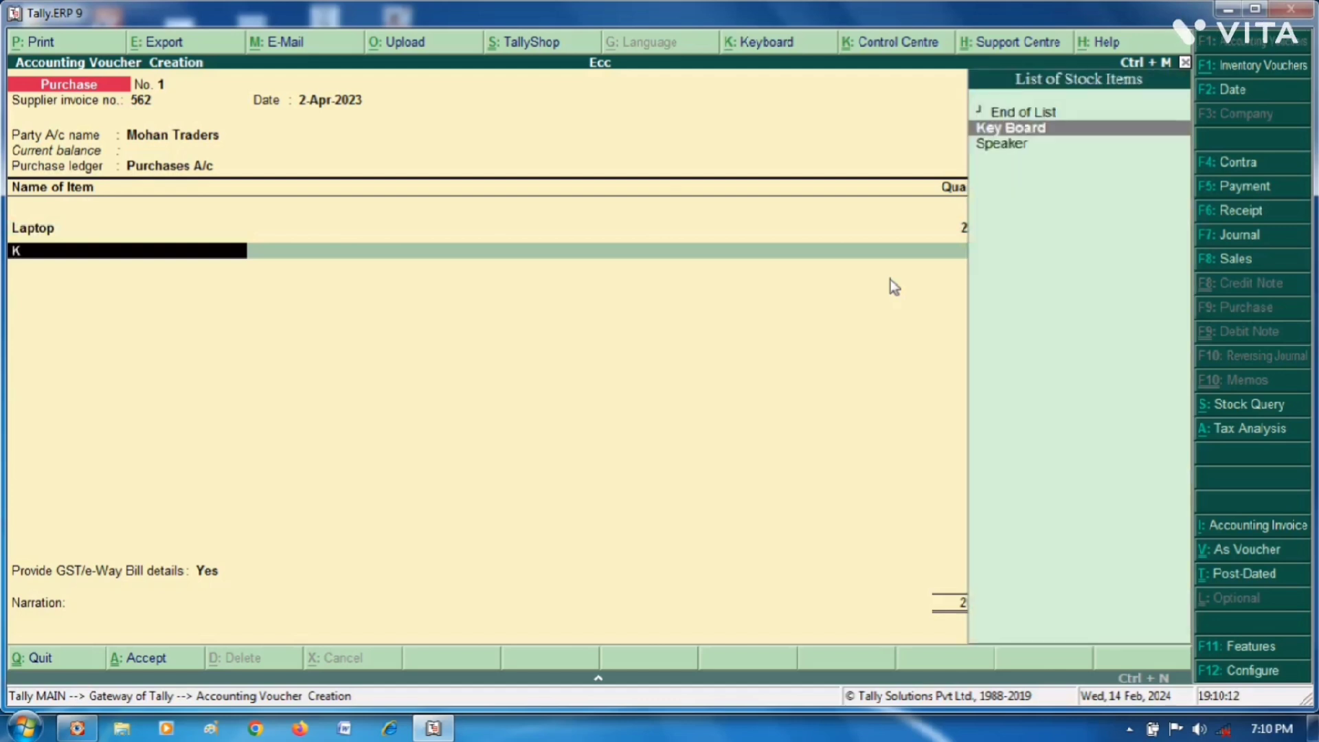
pyautogui.press('Return')
pyautogui.write('100')
pyautogui.press('Return')
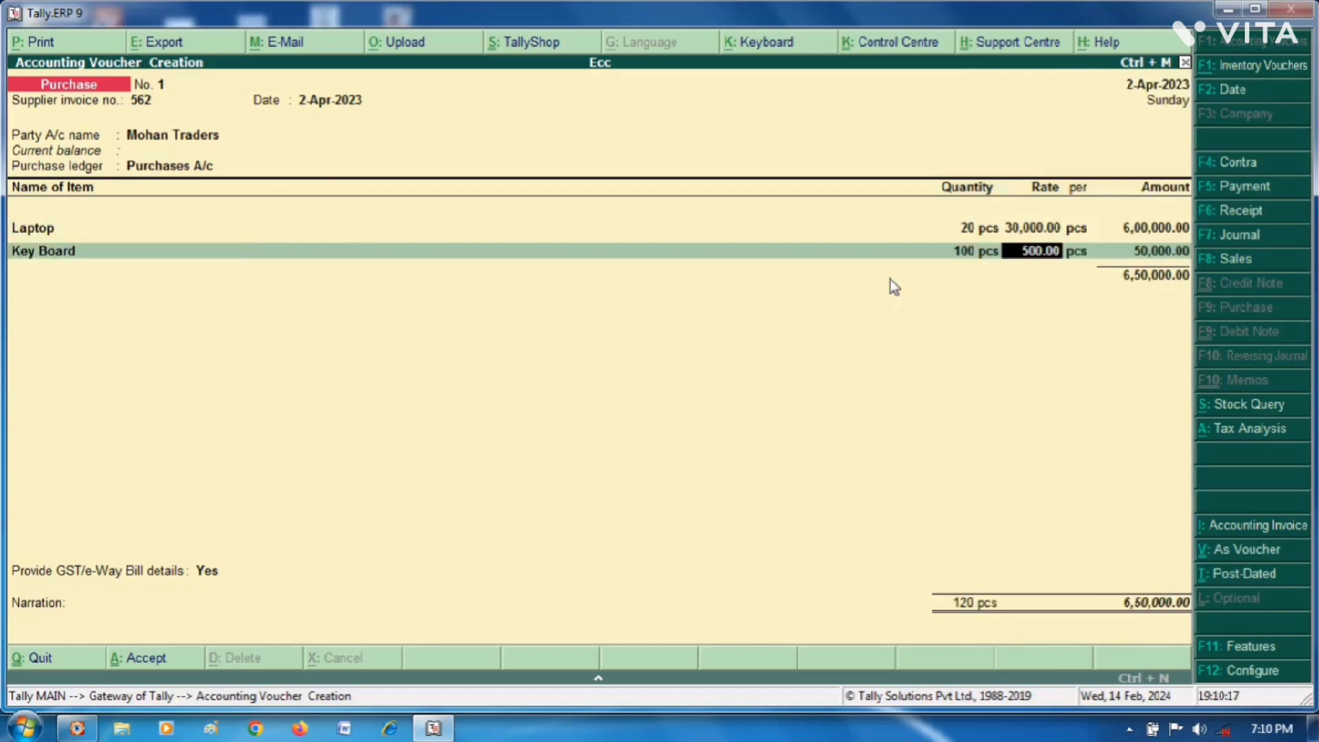
pyautogui.press('Return')
pyautogui.press('Return')
pyautogui.press('Return')
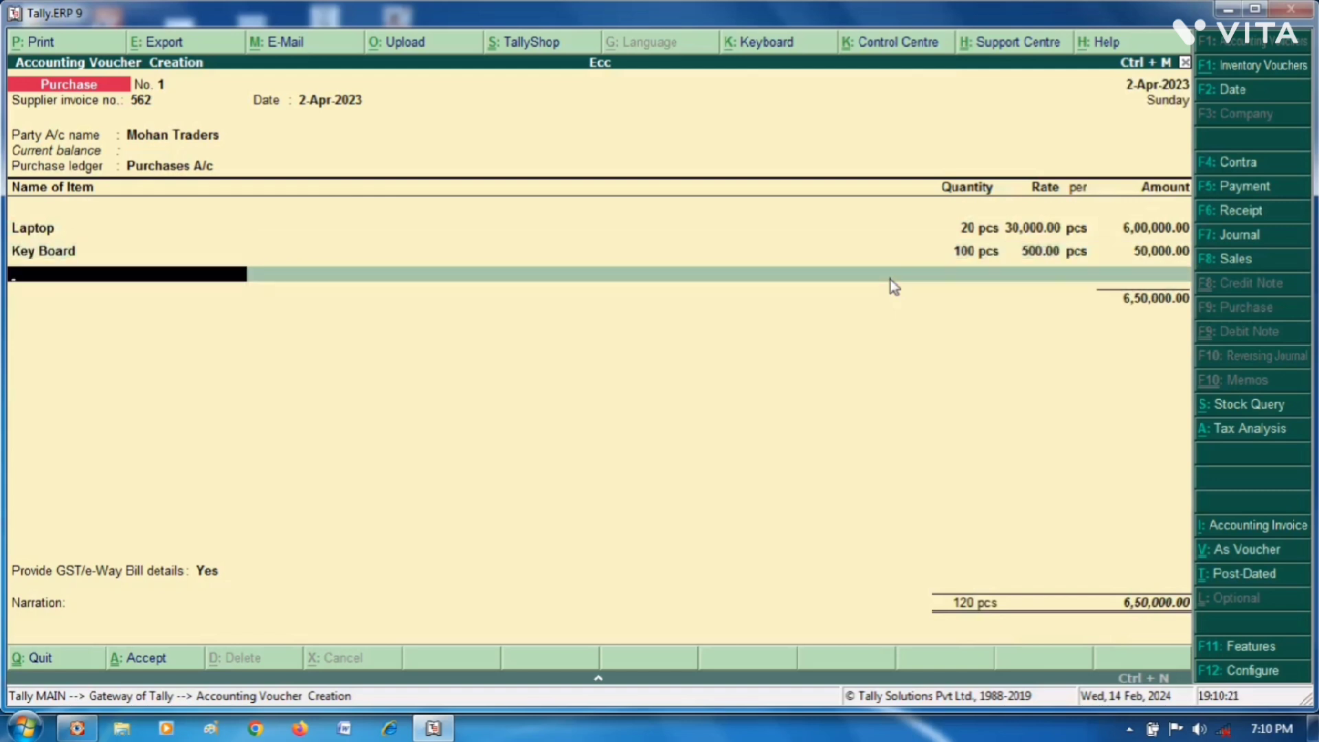
# - Add the stock item Mouse with 100 pcs at a rate of 500.00 and end the item list
pyautogui.write('m')
pyautogui.press('Return')
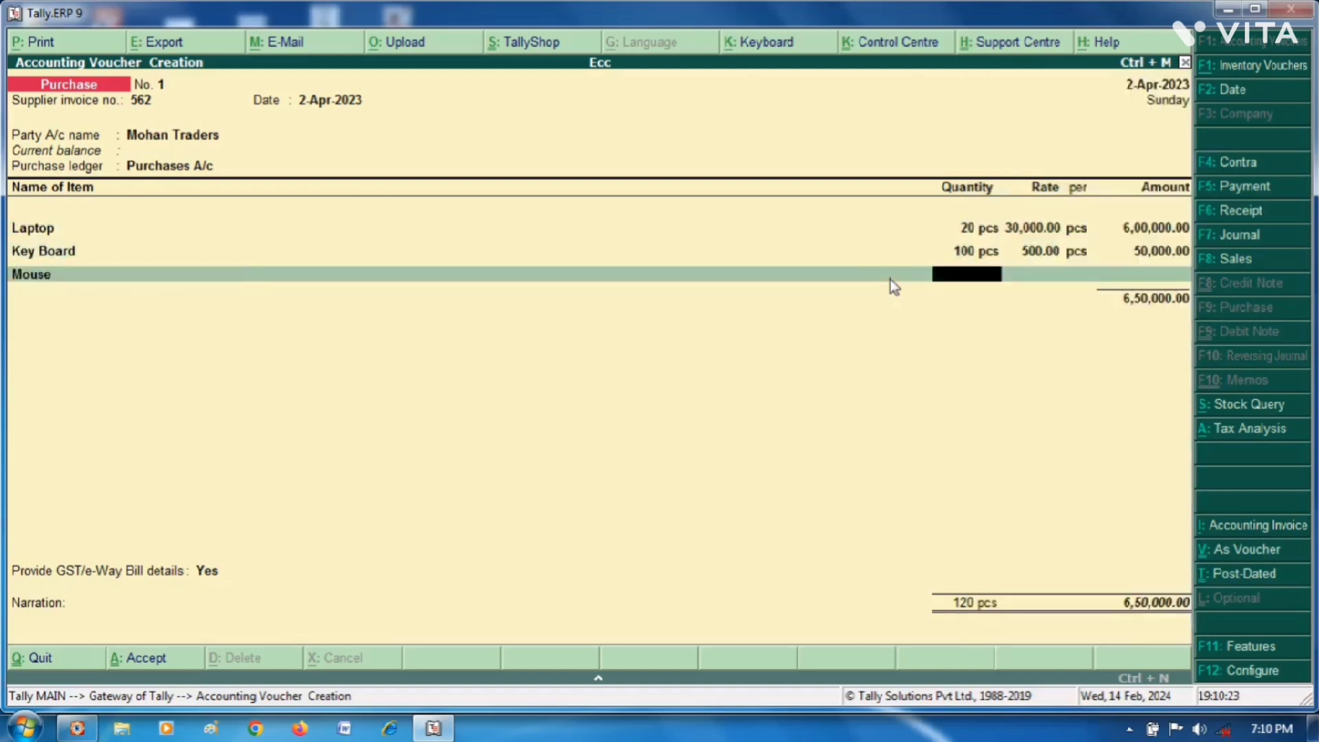
pyautogui.write('100')
pyautogui.press('Return')
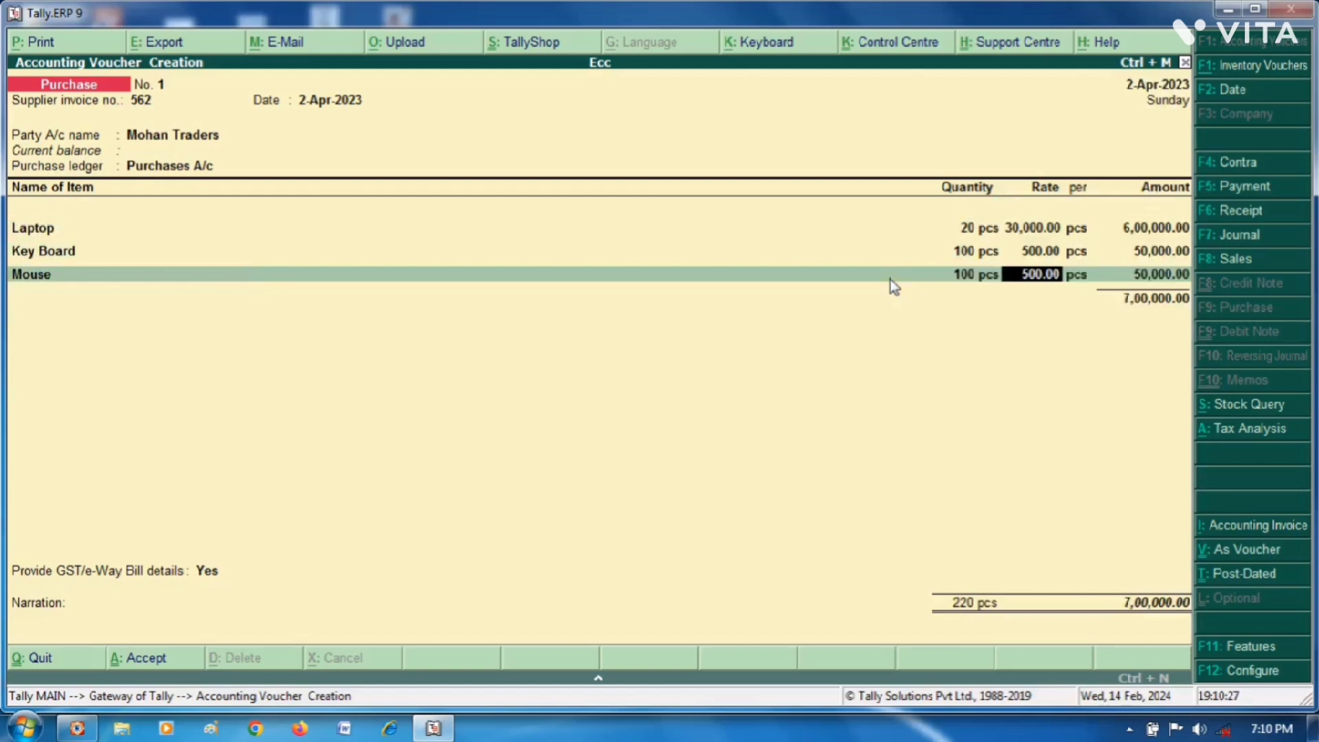
pyautogui.press('Return')
pyautogui.press('Return')
pyautogui.press('Return')
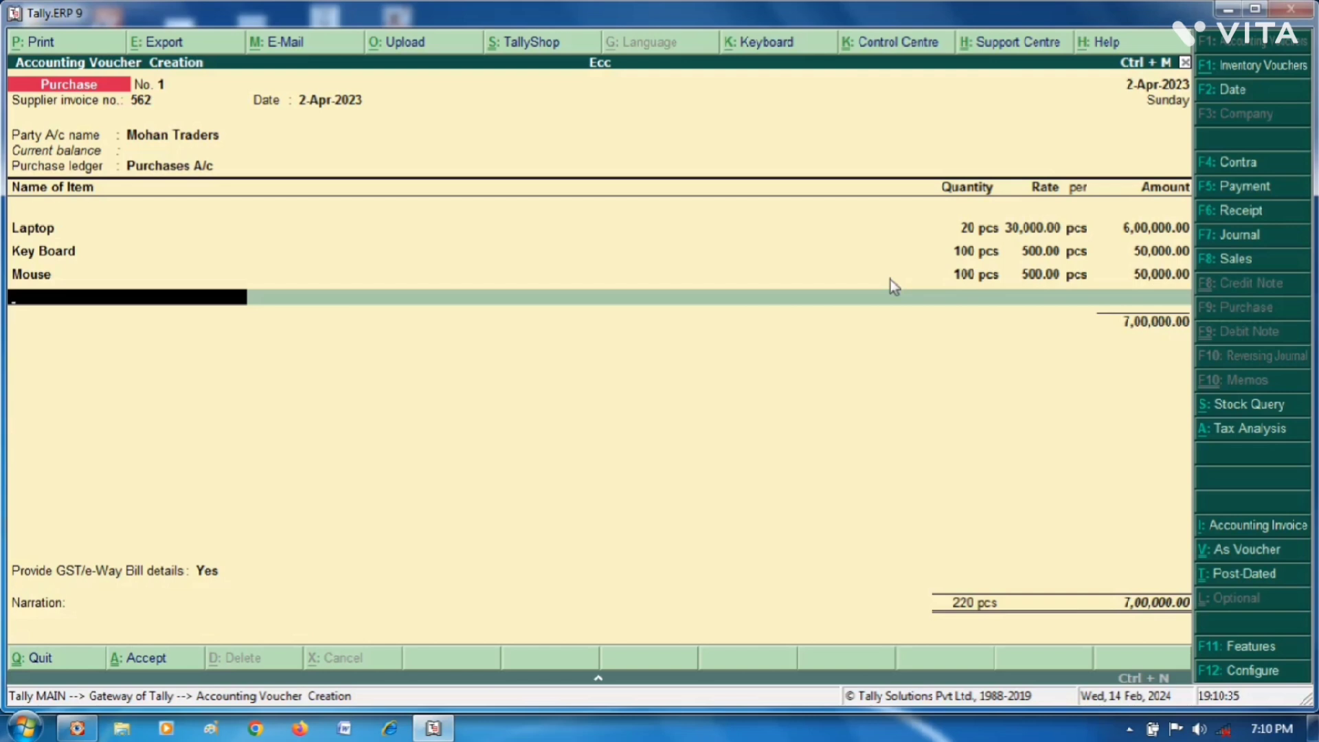
pyautogui.press('Return')
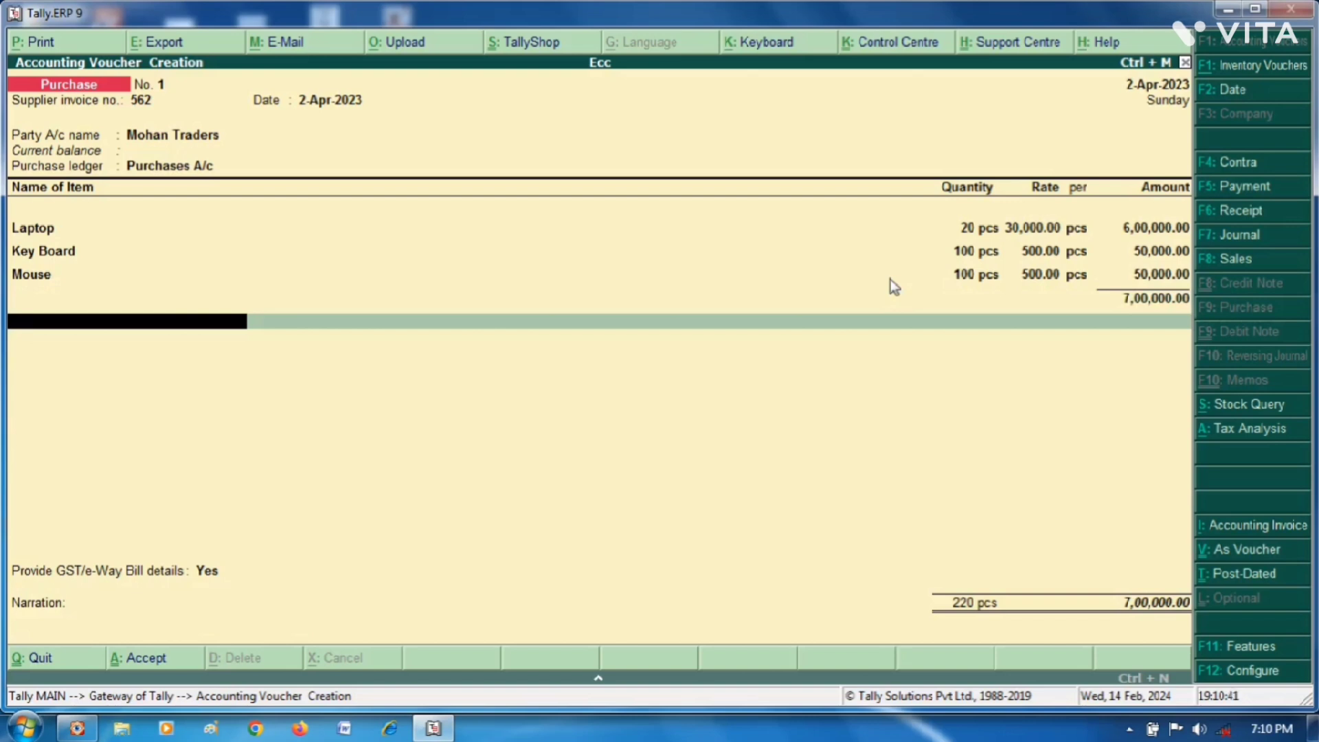
# - Add the CGST and SGST tax ledgers below the items with their calculated amounts and end the ledger list
pyautogui.write('G')
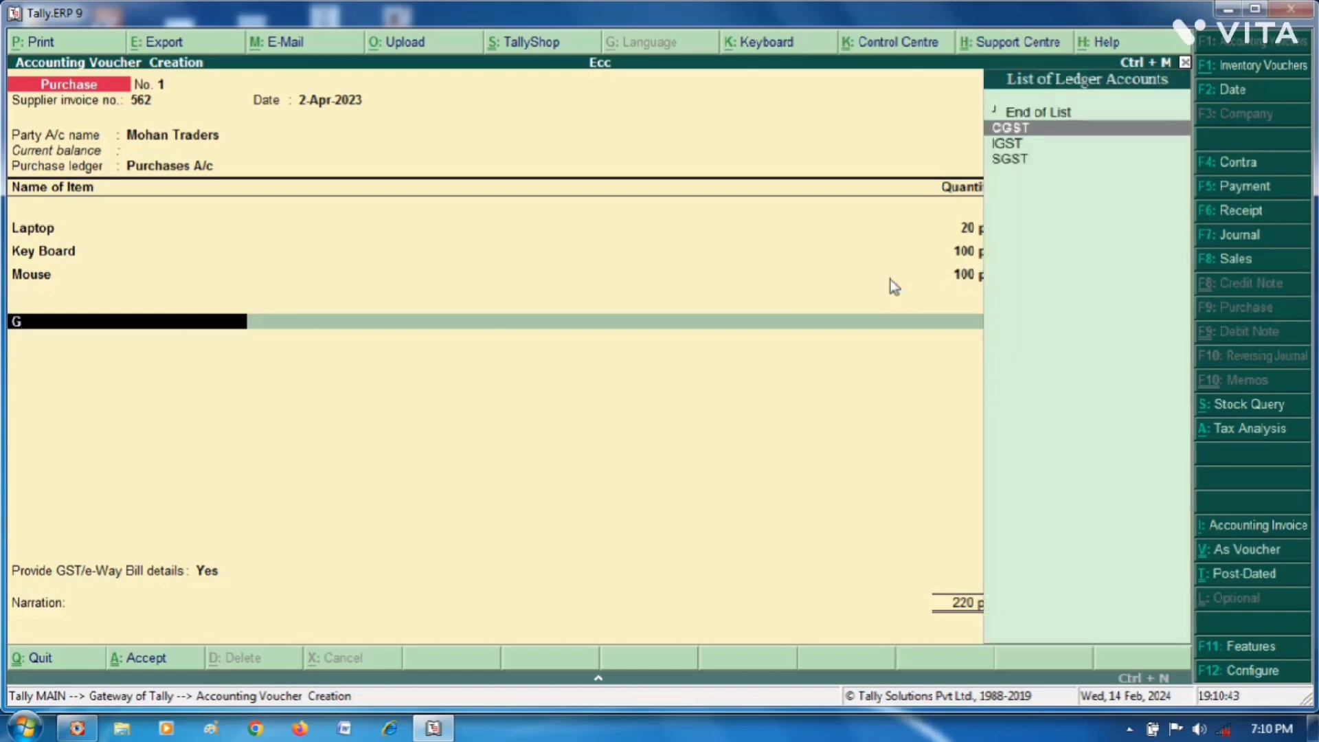
pyautogui.press('Return')
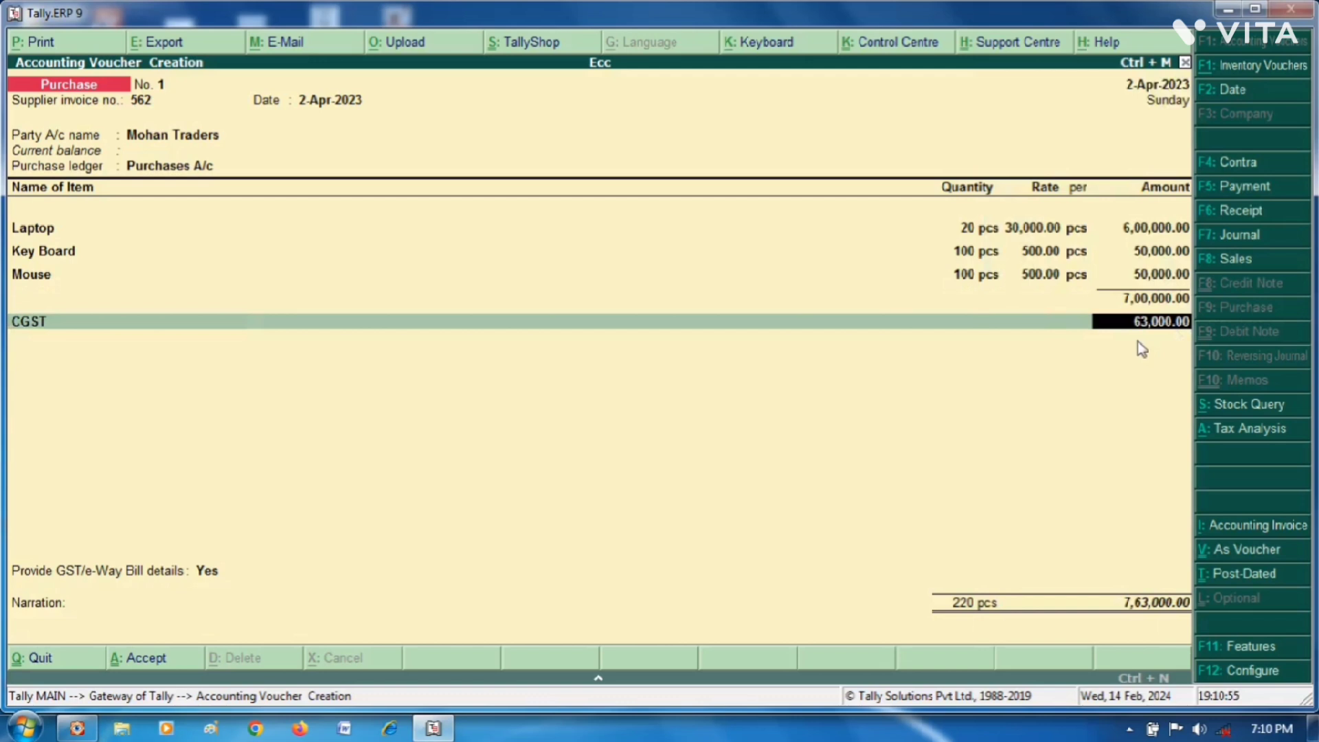
pyautogui.press('Return')
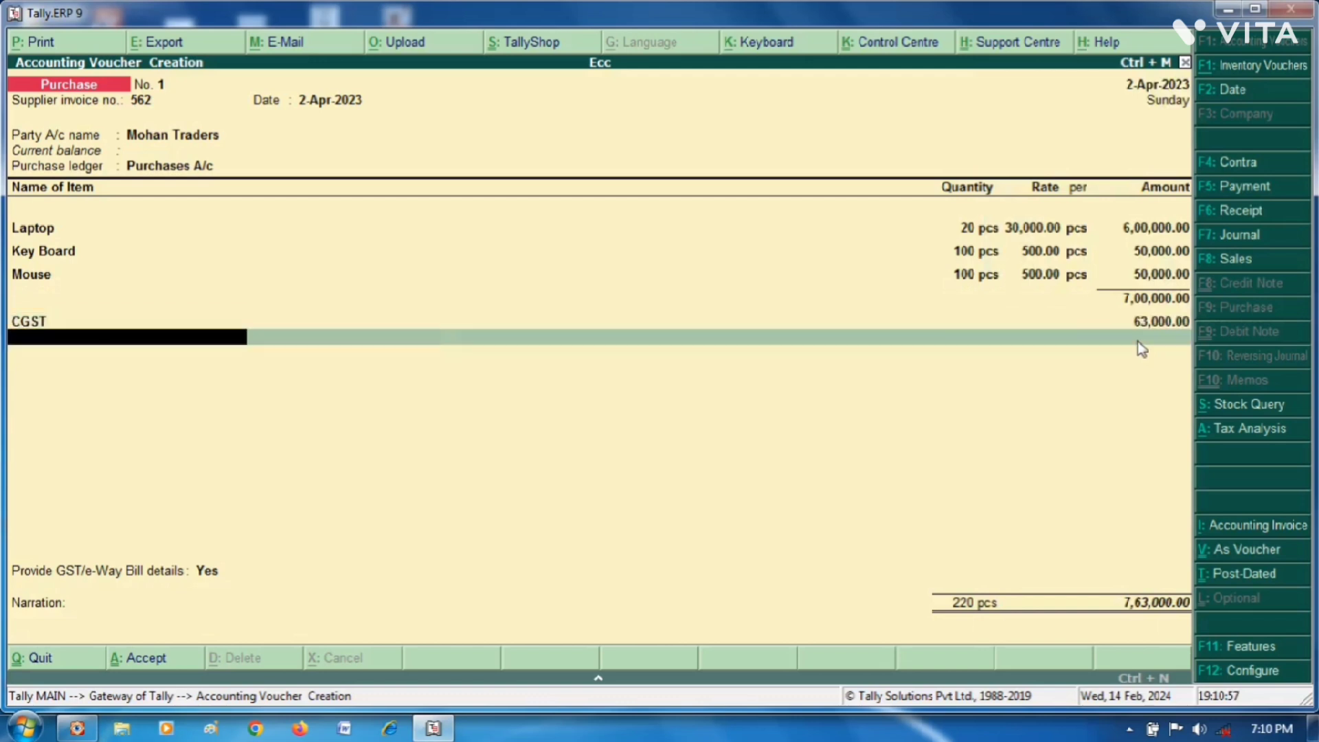
pyautogui.write('S')
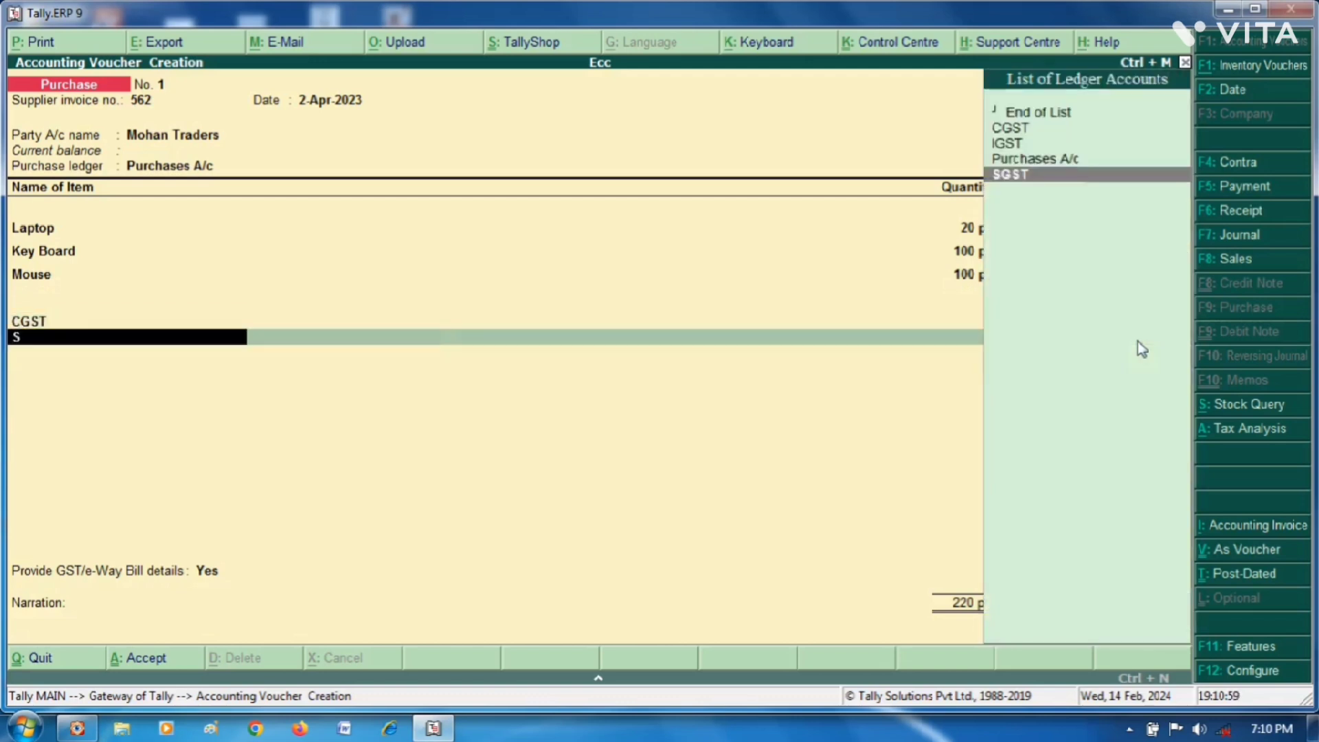
pyautogui.press('Return')
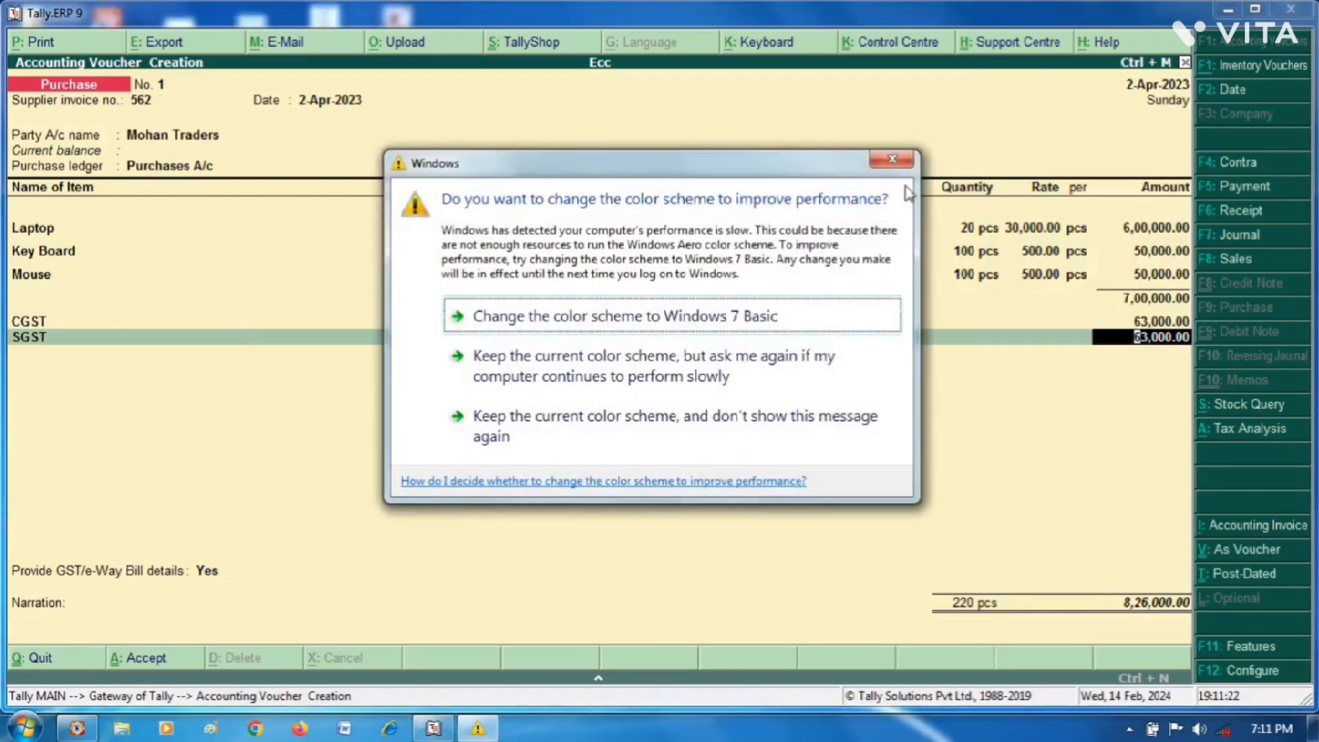
pyautogui.click(892, 161)
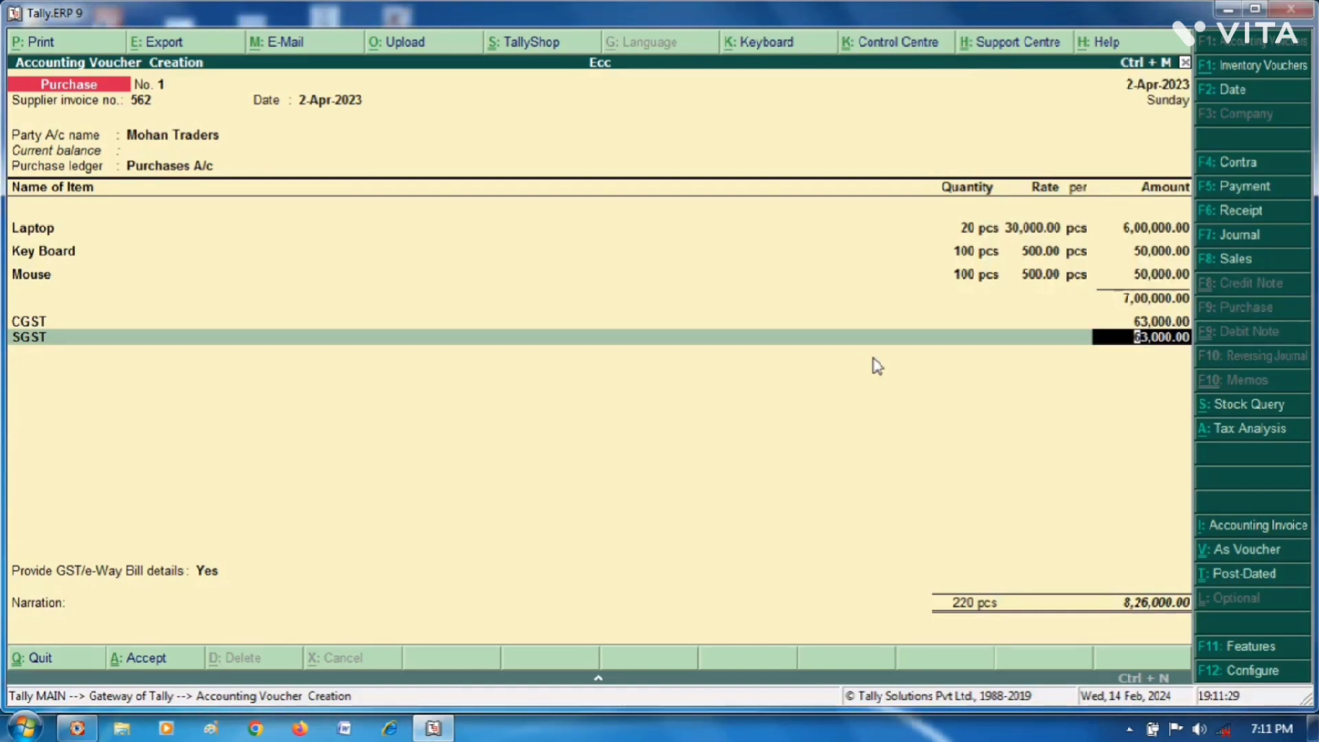
pyautogui.press('Return')
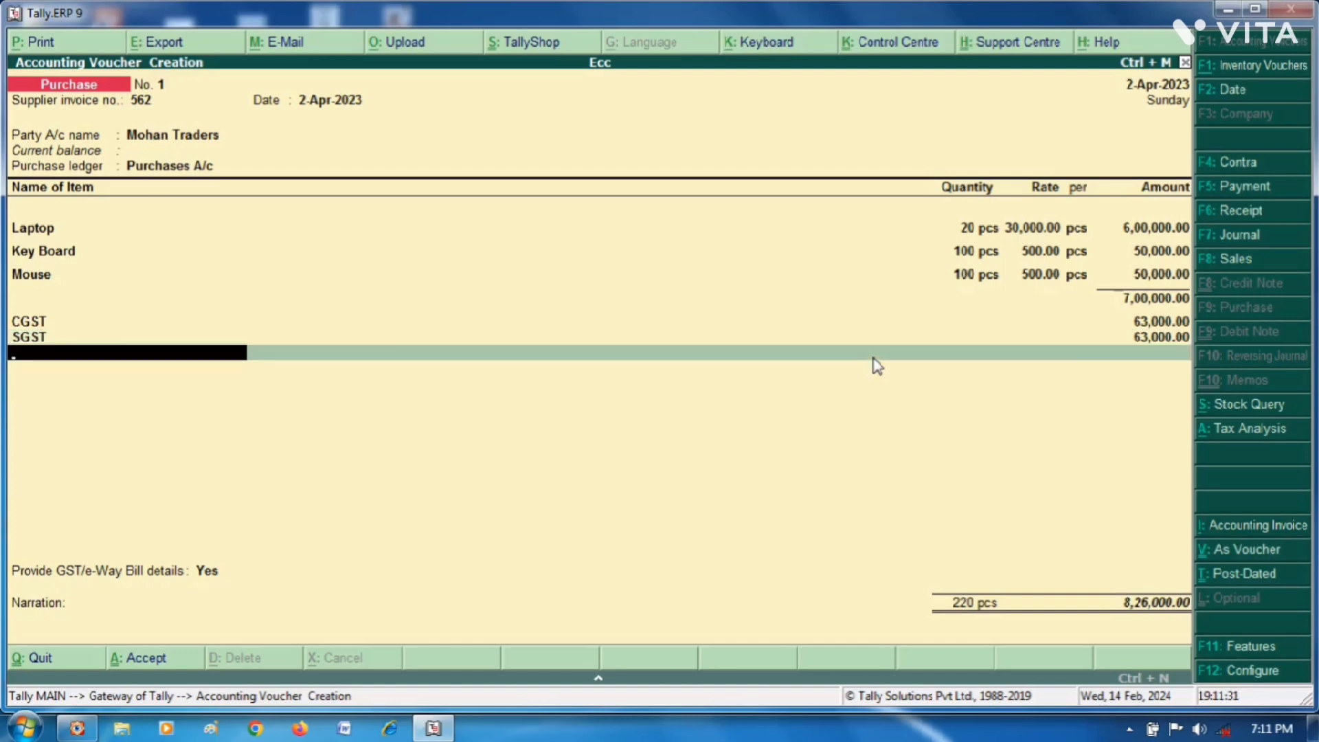
pyautogui.press('Return')
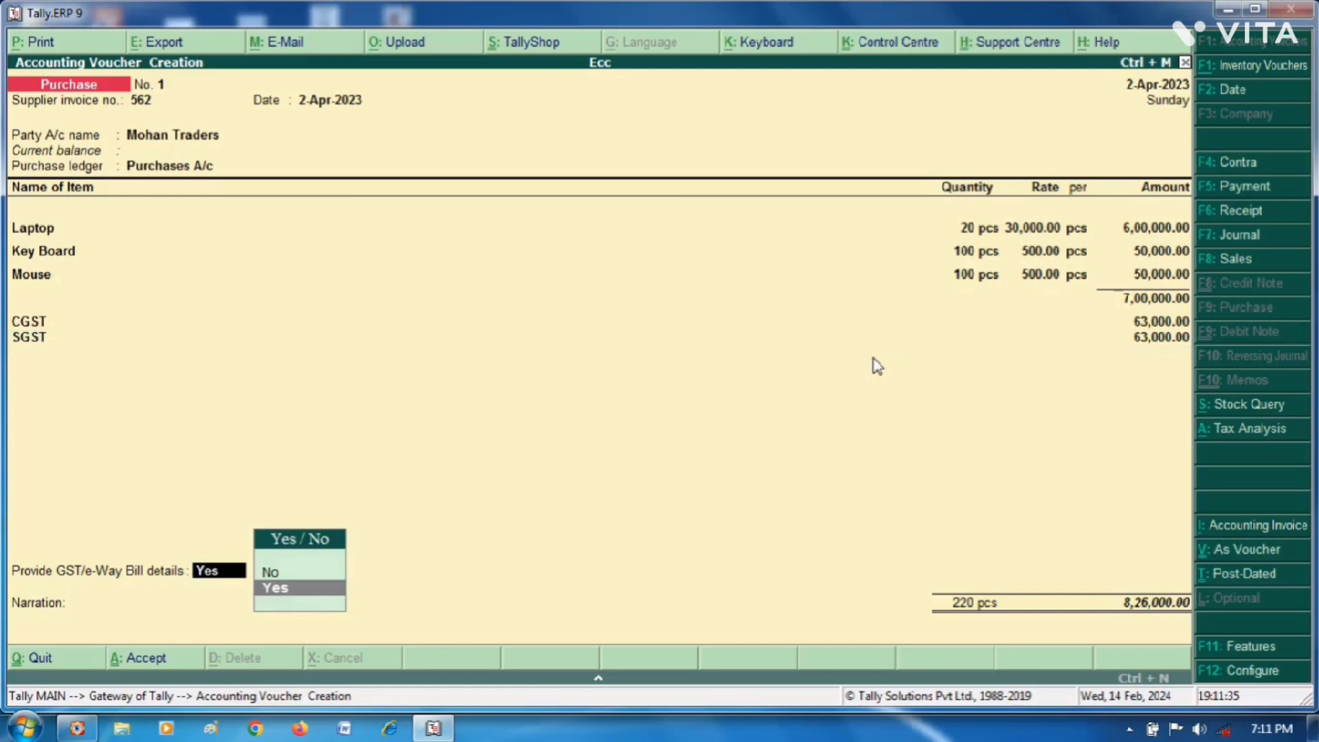
# - Keep GST/e-Way Bill details at Yes and accept the additional details with the prefilled values, leaving the transporter fields blank
pyautogui.press('Return')
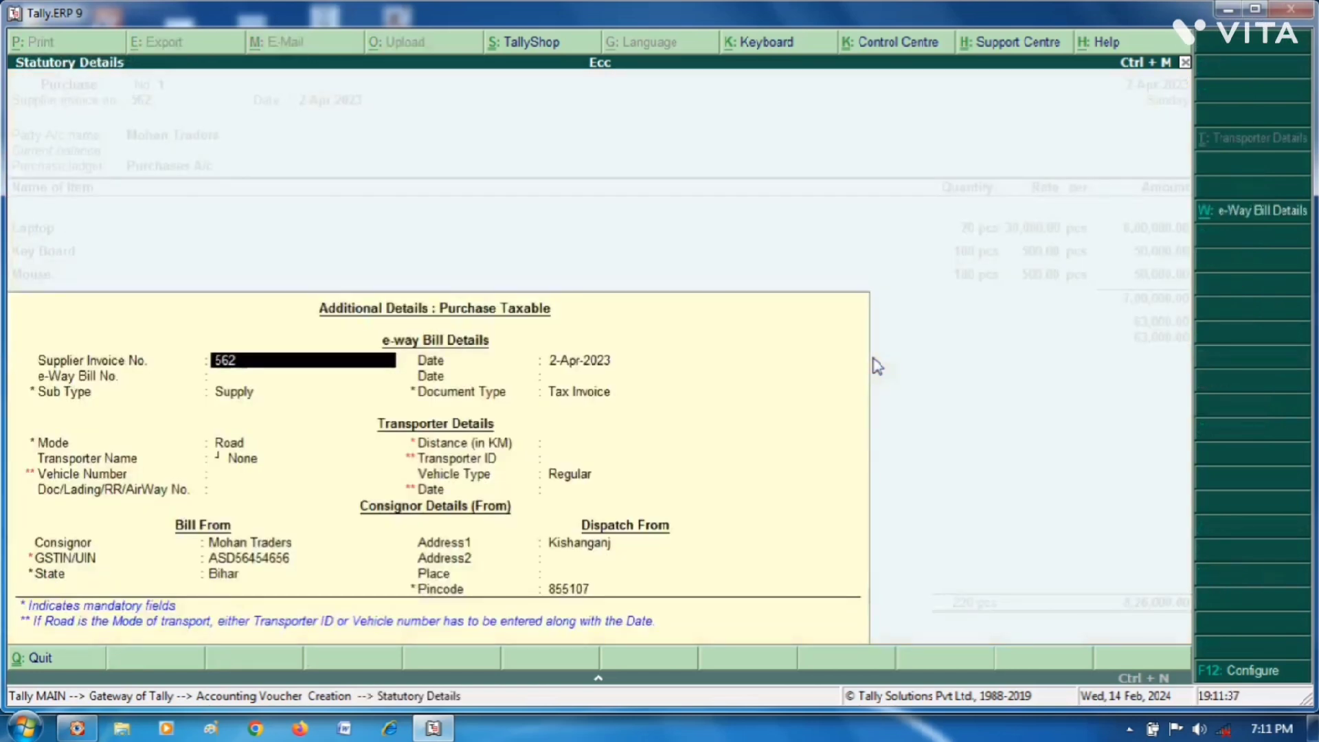
pyautogui.press('Return')
pyautogui.press('Return')
pyautogui.press('Return')
pyautogui.press('Return')
pyautogui.press('Return')
pyautogui.press('Return')
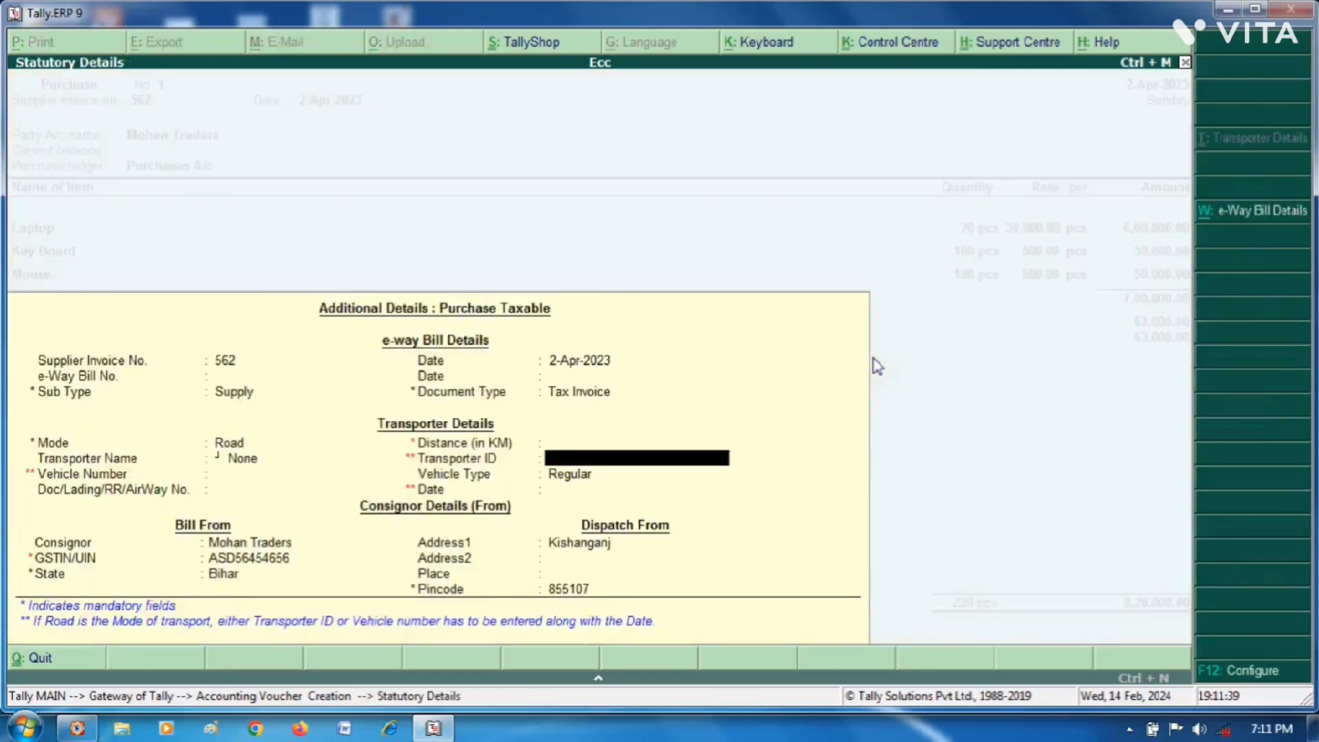
pyautogui.press('Return')
pyautogui.press('Return')
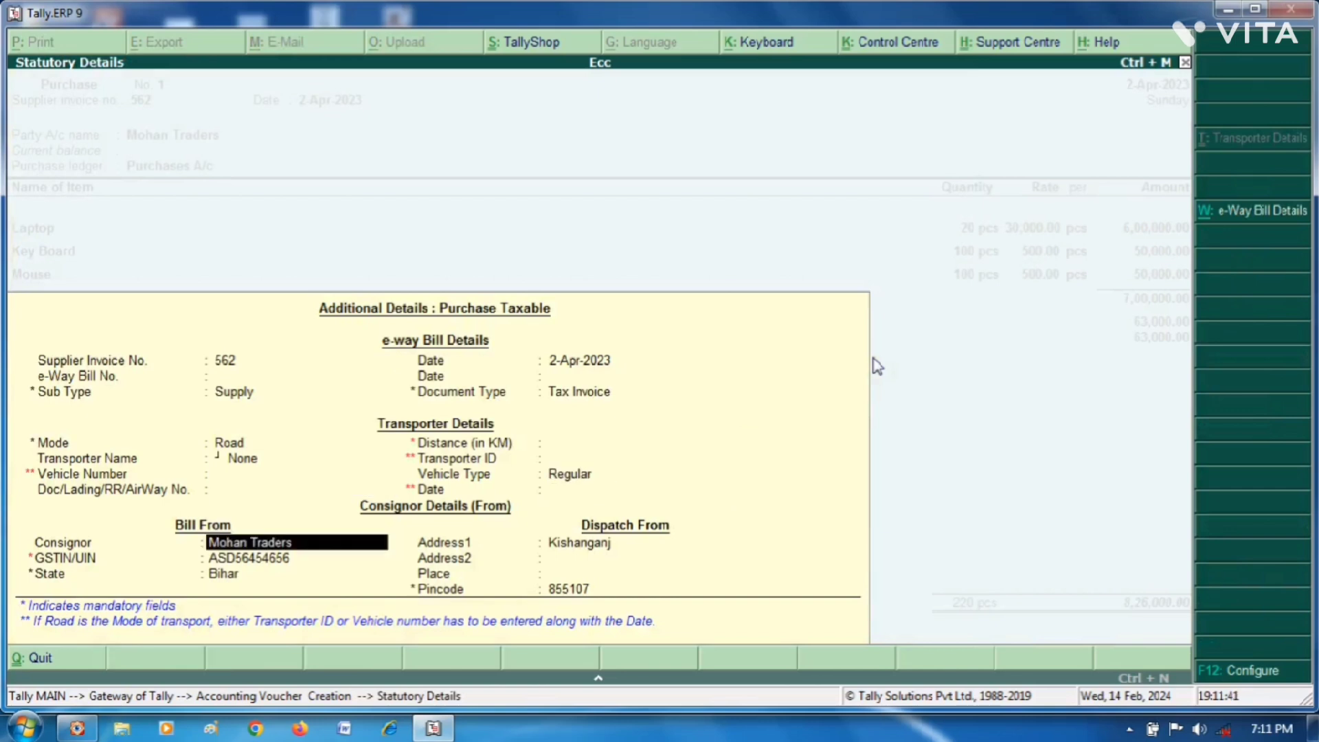
pyautogui.press('Return')
pyautogui.press('Return')
pyautogui.press('Return')
pyautogui.press('Return')
pyautogui.press('Return')
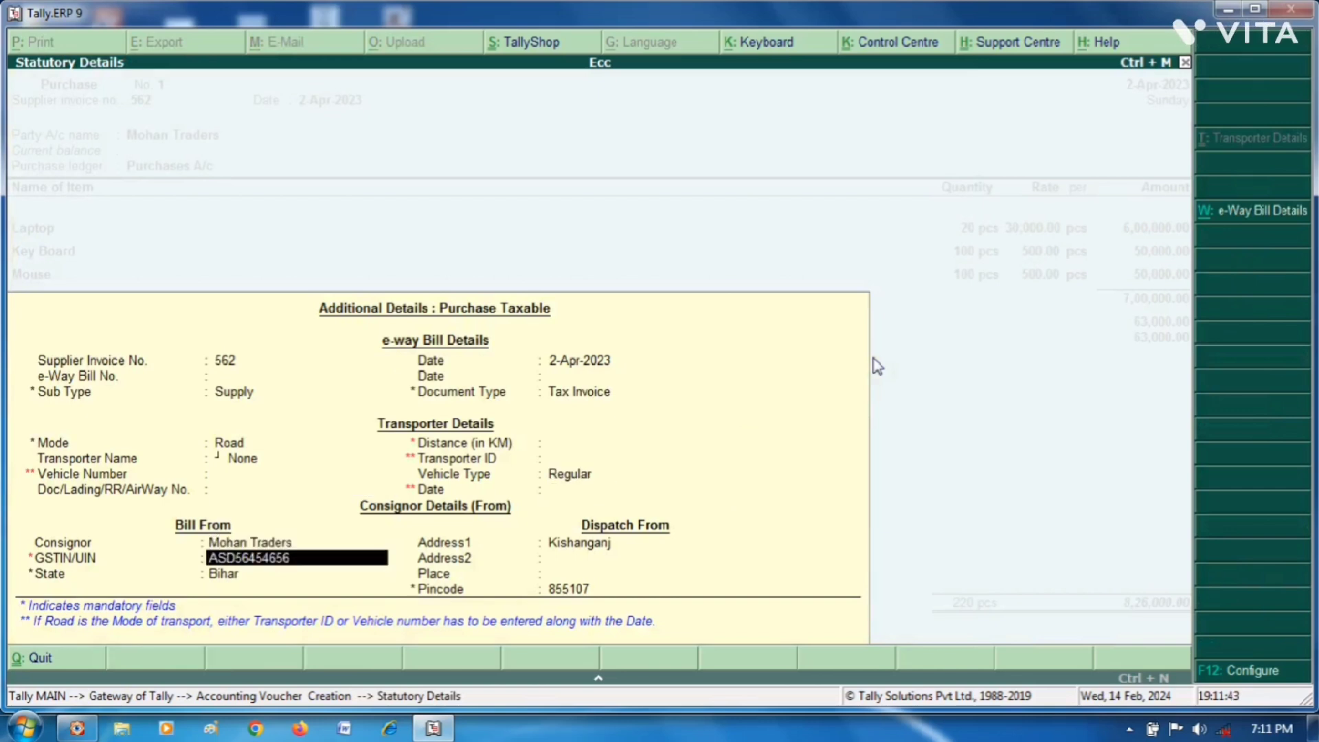
pyautogui.press('Return')
pyautogui.press('Return')
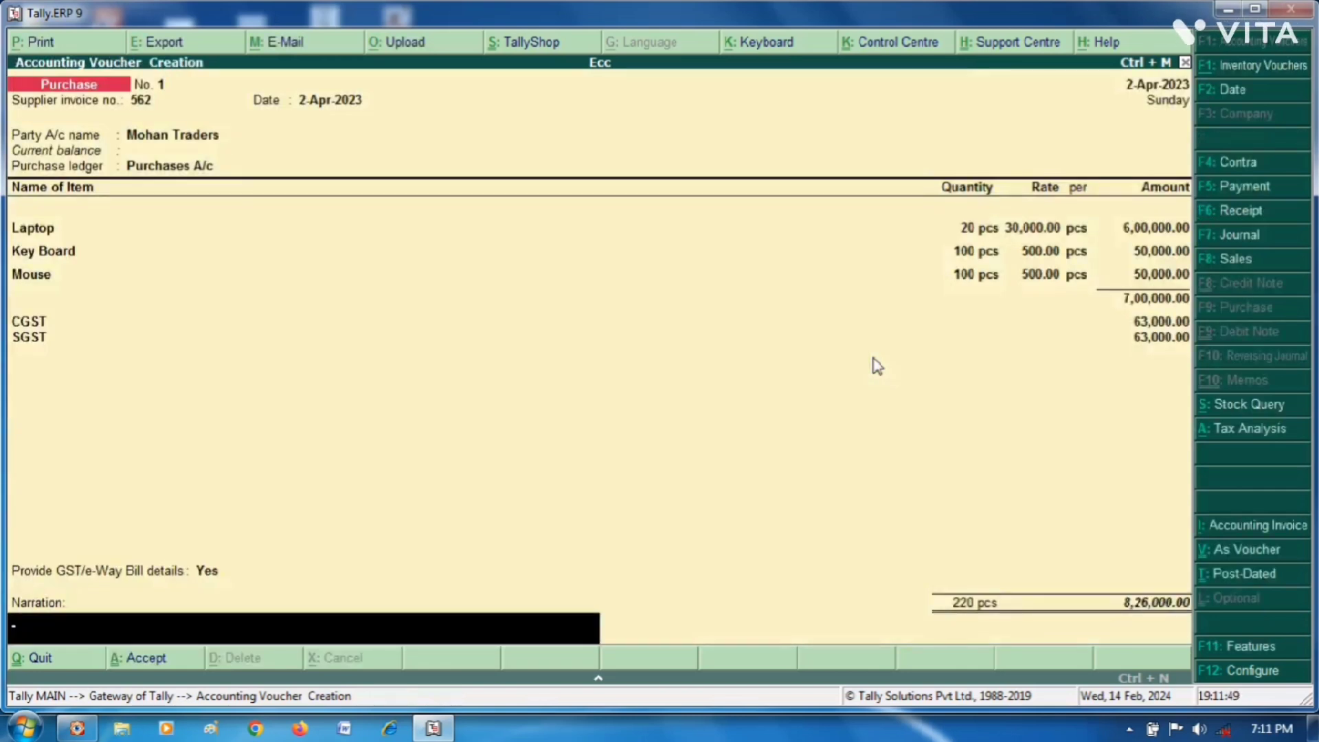
# - Enter the narration "being amount paid to purchases for 5465654" and save the purchase voucher
pyautogui.write('being am')
pyautogui.write('un')
pyautogui.press('BackSpace')
pyautogui.press('BackSpace')
pyautogui.press('BackSpace')
pyautogui.write('ount paid to')
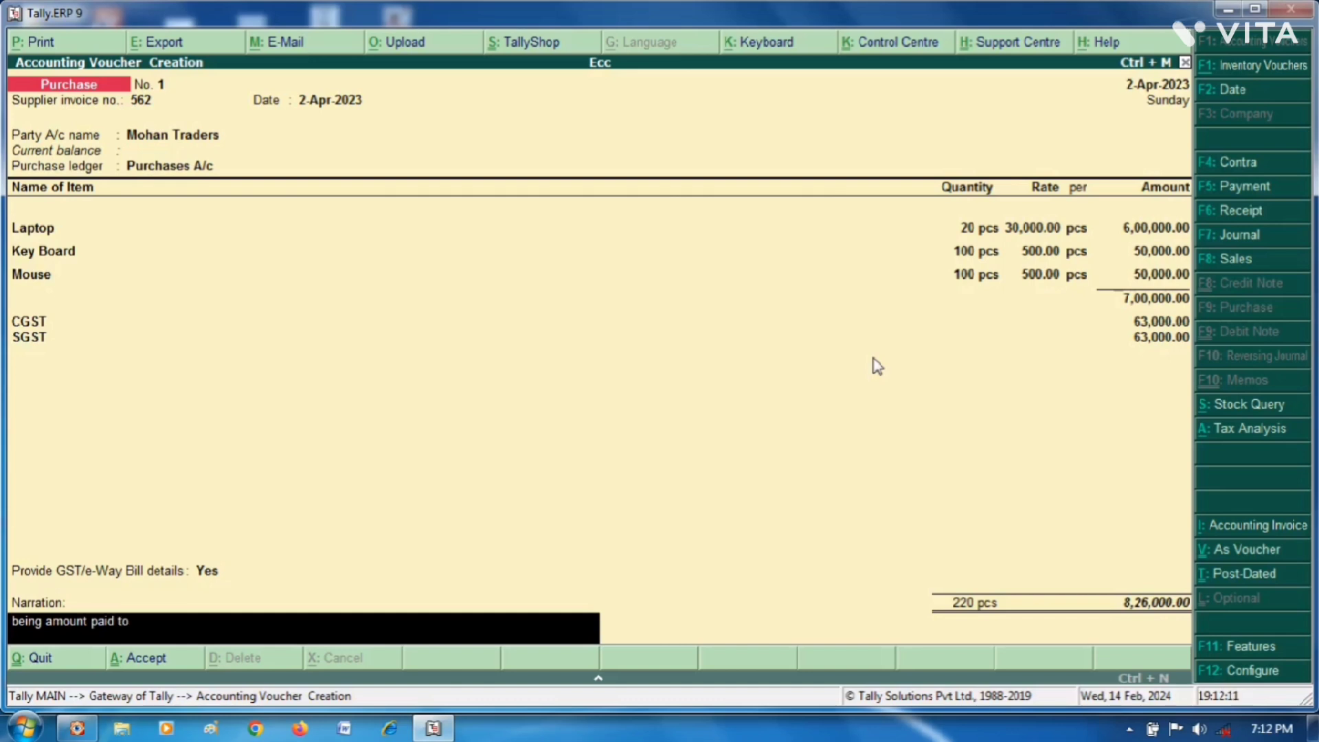
pyautogui.write(' purchases for')
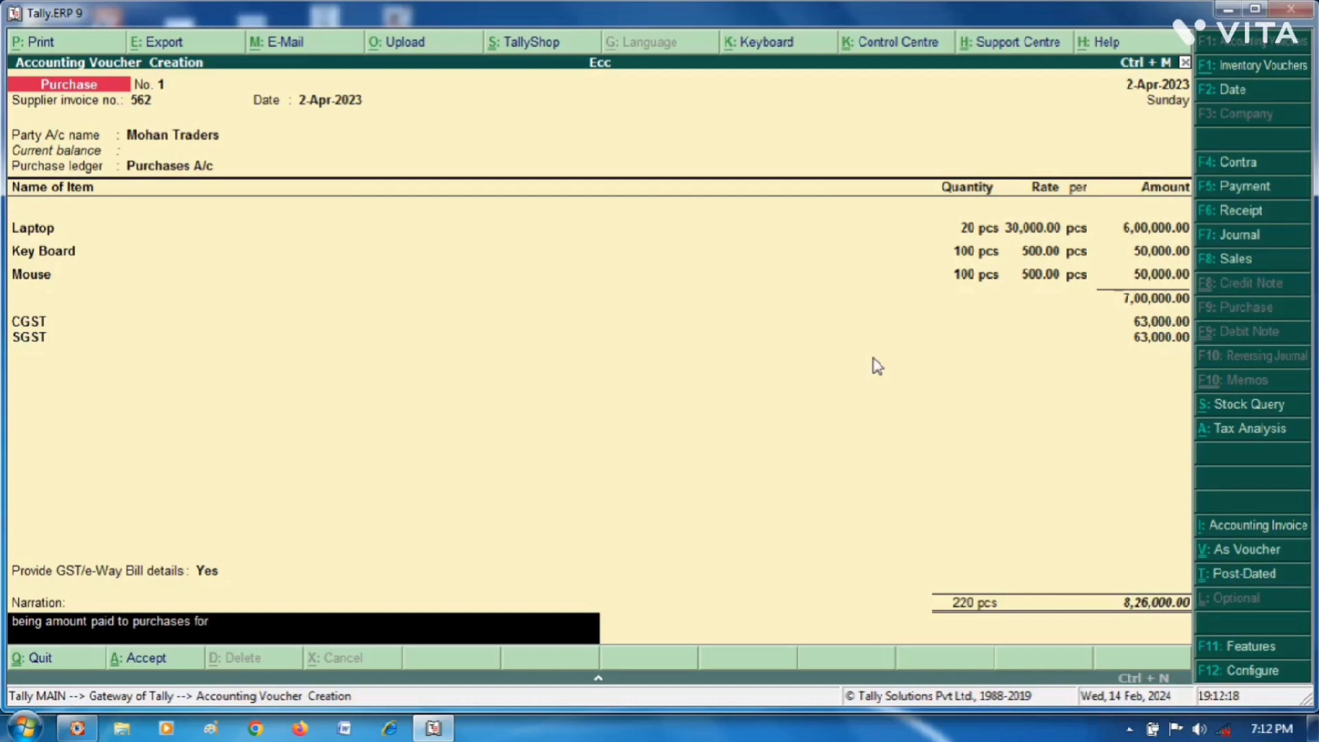
pyautogui.write(' 5465654')
pyautogui.press('Return')
pyautogui.press('y')
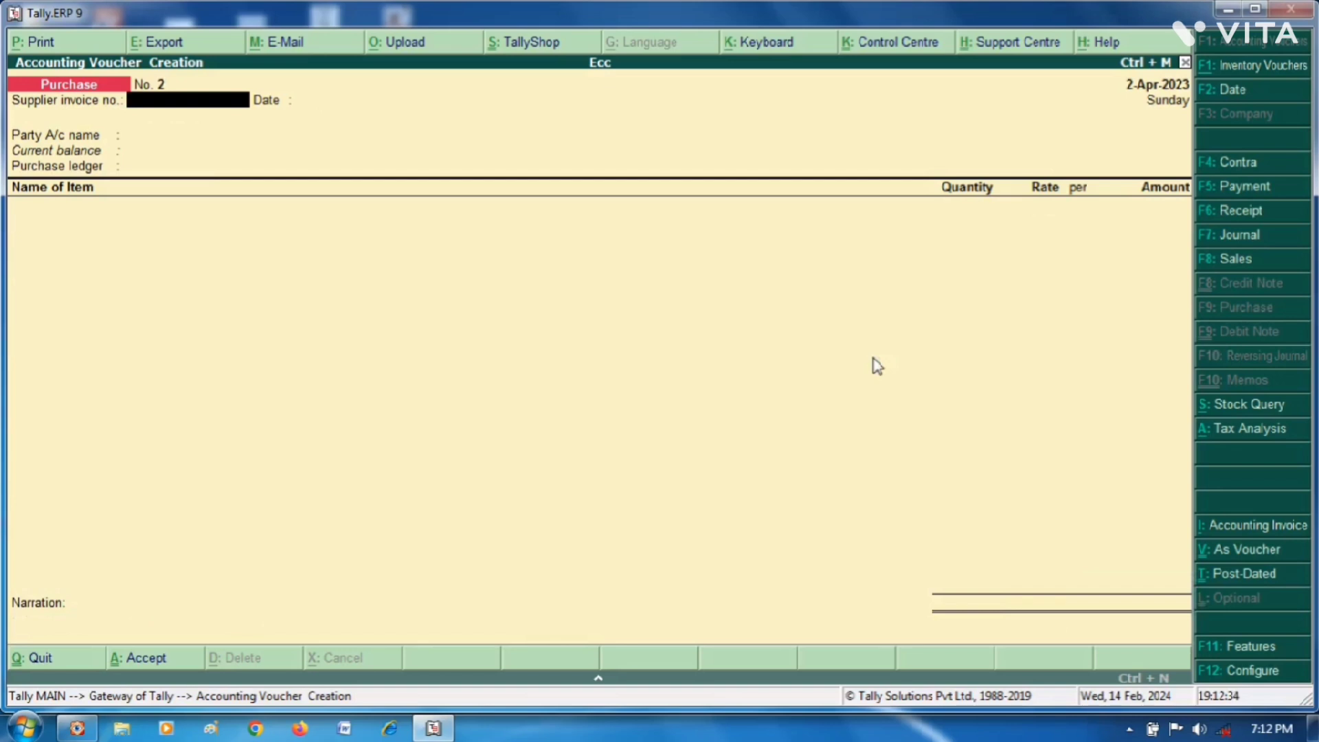
# - Leave voucher entry without starting a second purchase and return to the Gateway of Tally
pyautogui.press('Escape')
pyautogui.press('y')
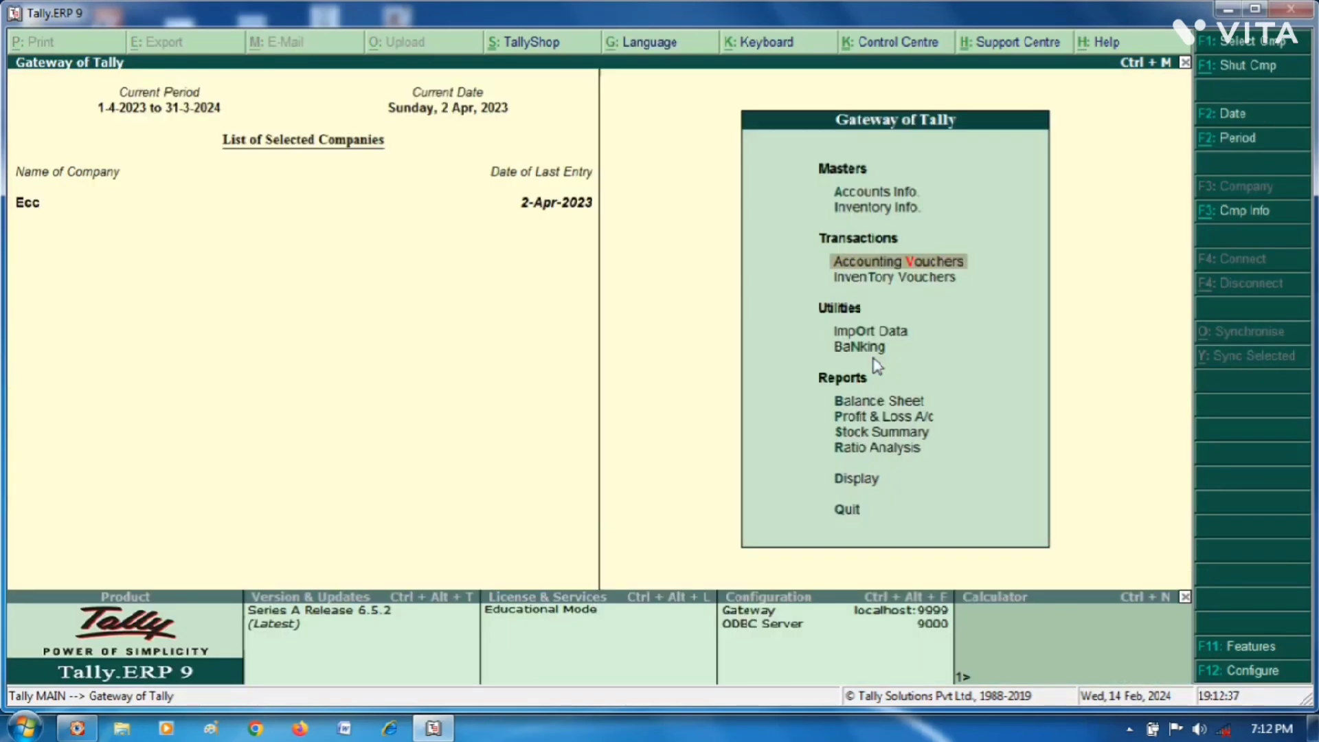
pyautogui.press('Escape')
pyautogui.press('Escape')
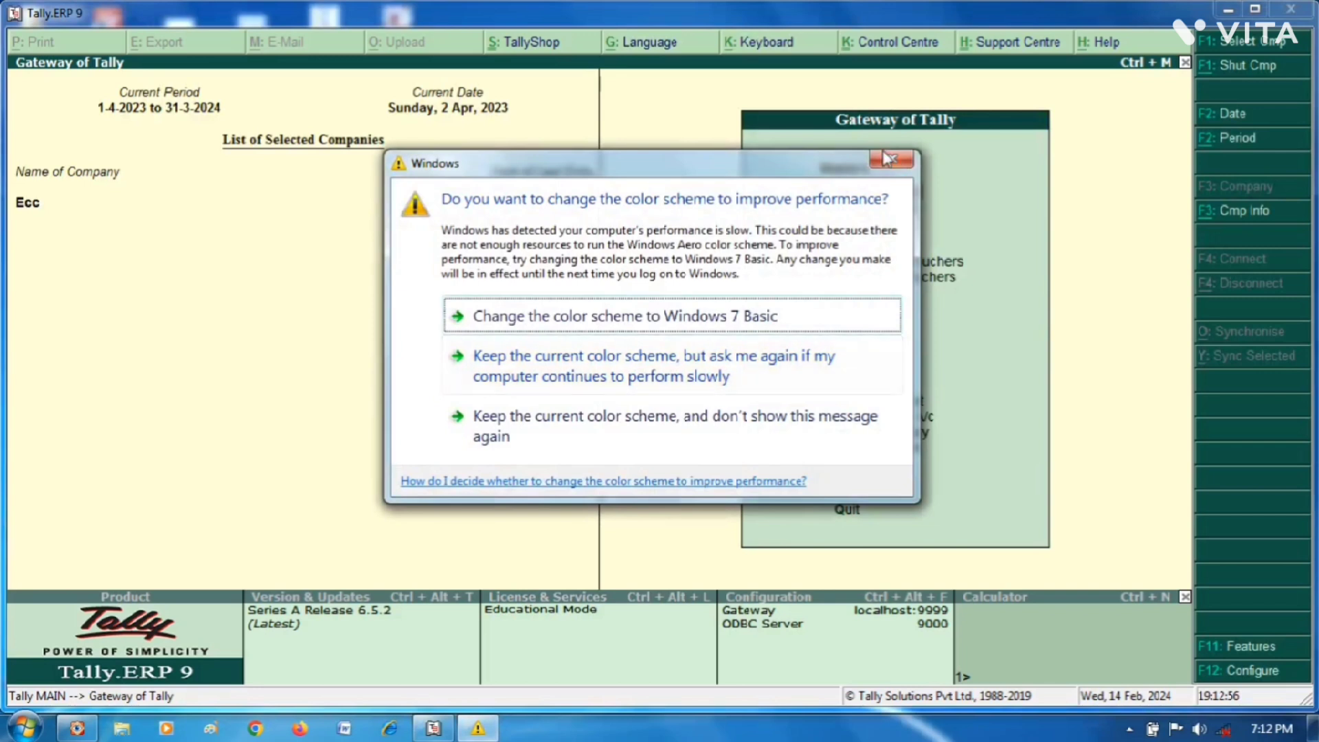
# - Dismiss the Windows color scheme prompt and open the Display reports from the Gateway of Tally
pyautogui.click(887, 159)
pyautogui.press('Down')
pyautogui.press('Down')
pyautogui.press('Down')
pyautogui.press('Down')
pyautogui.press('Down')
pyautogui.press('Down')
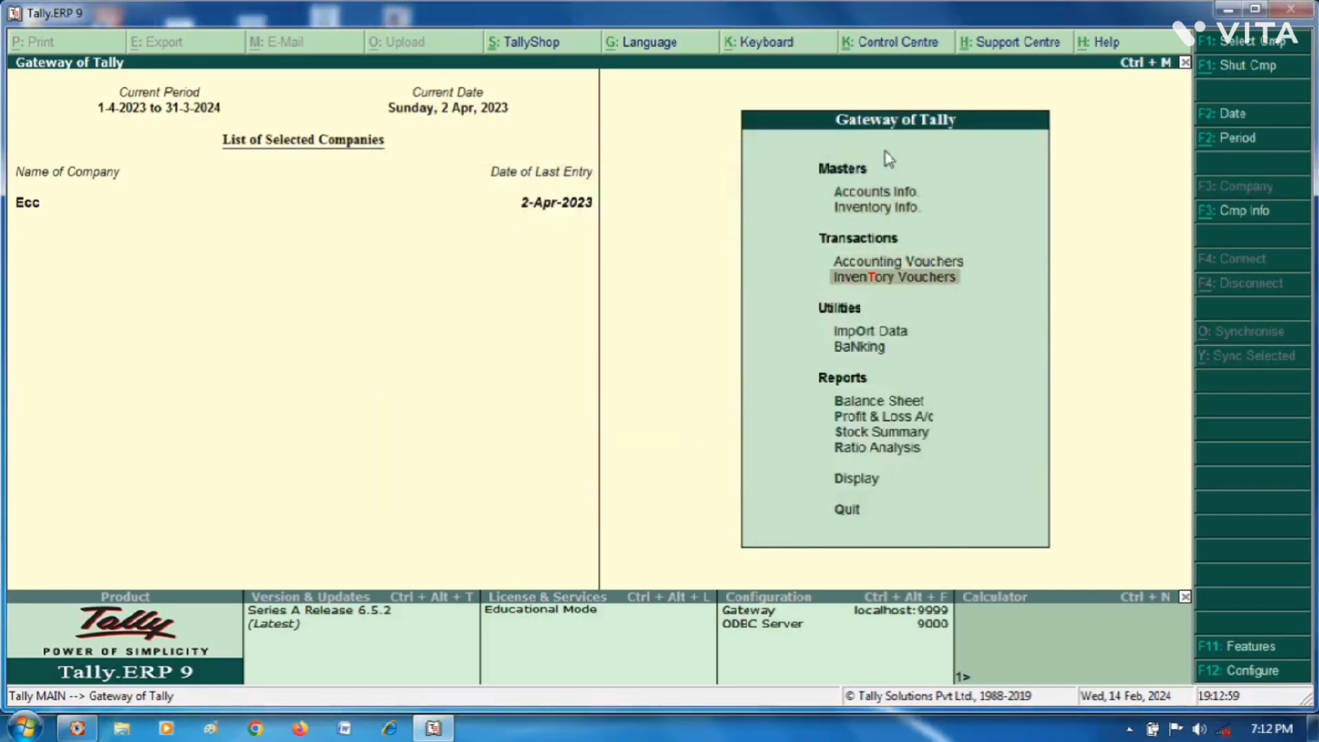
pyautogui.press('Down')
pyautogui.press('Down')
pyautogui.press('Down')
pyautogui.press('Down')
pyautogui.press('Down')
pyautogui.press('Up')
pyautogui.press('Return')
# - Open the Purchases A/c ledger under Account Books and bring up its Mohan Traders purchase voucher
pyautogui.press('Down')
pyautogui.press('Down')
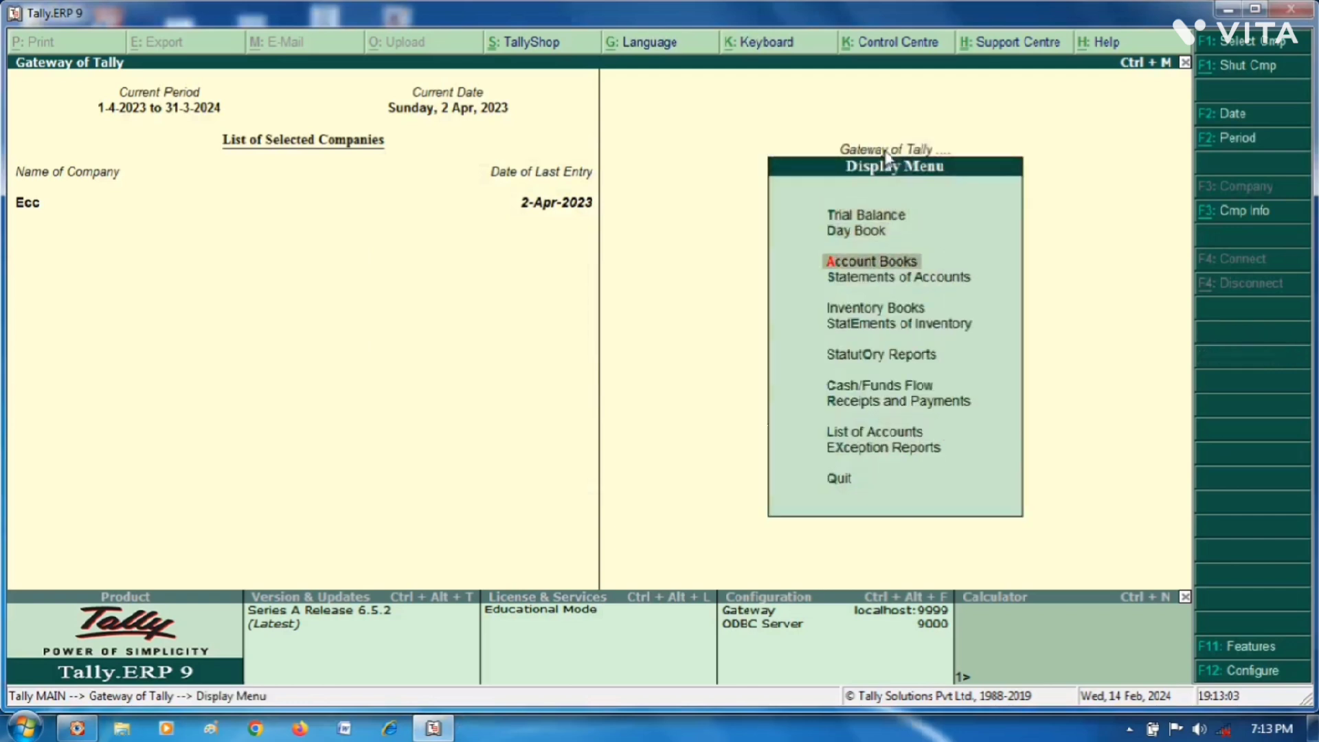
pyautogui.press('Return')
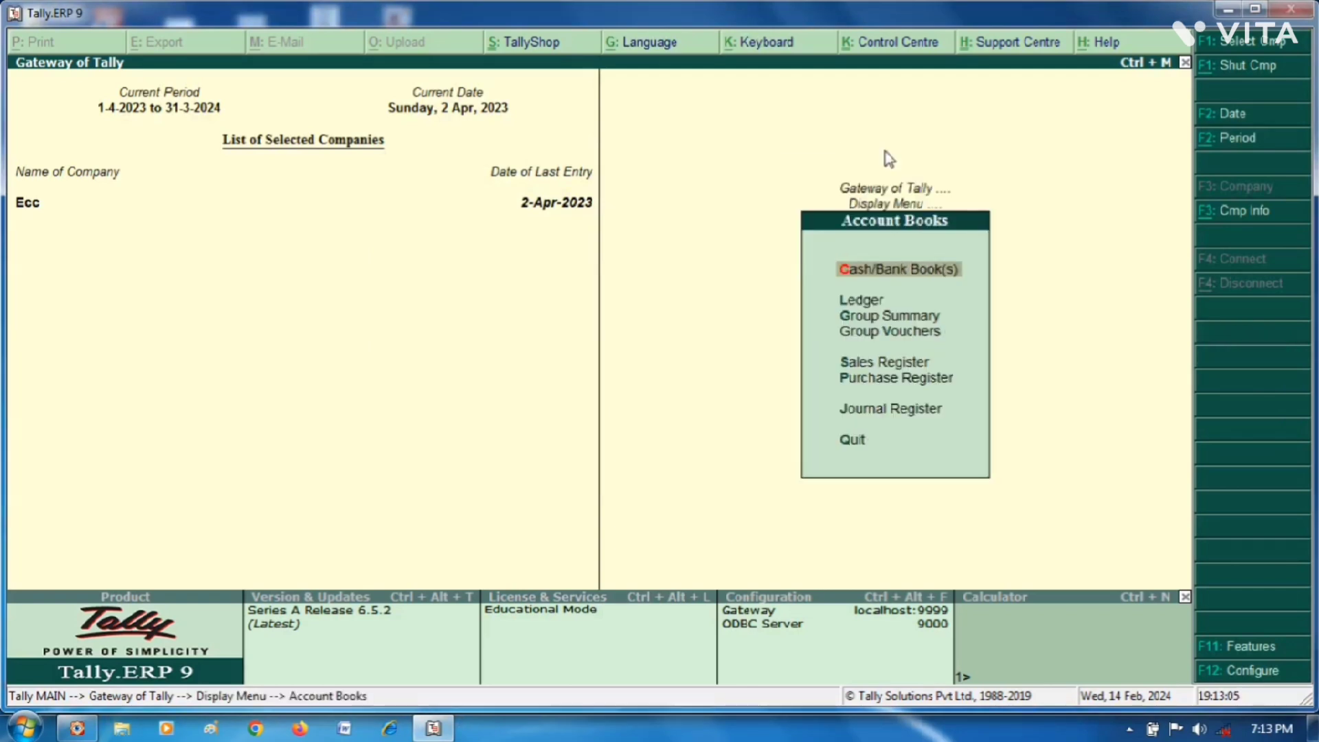
pyautogui.press('Down')
pyautogui.press('Return')
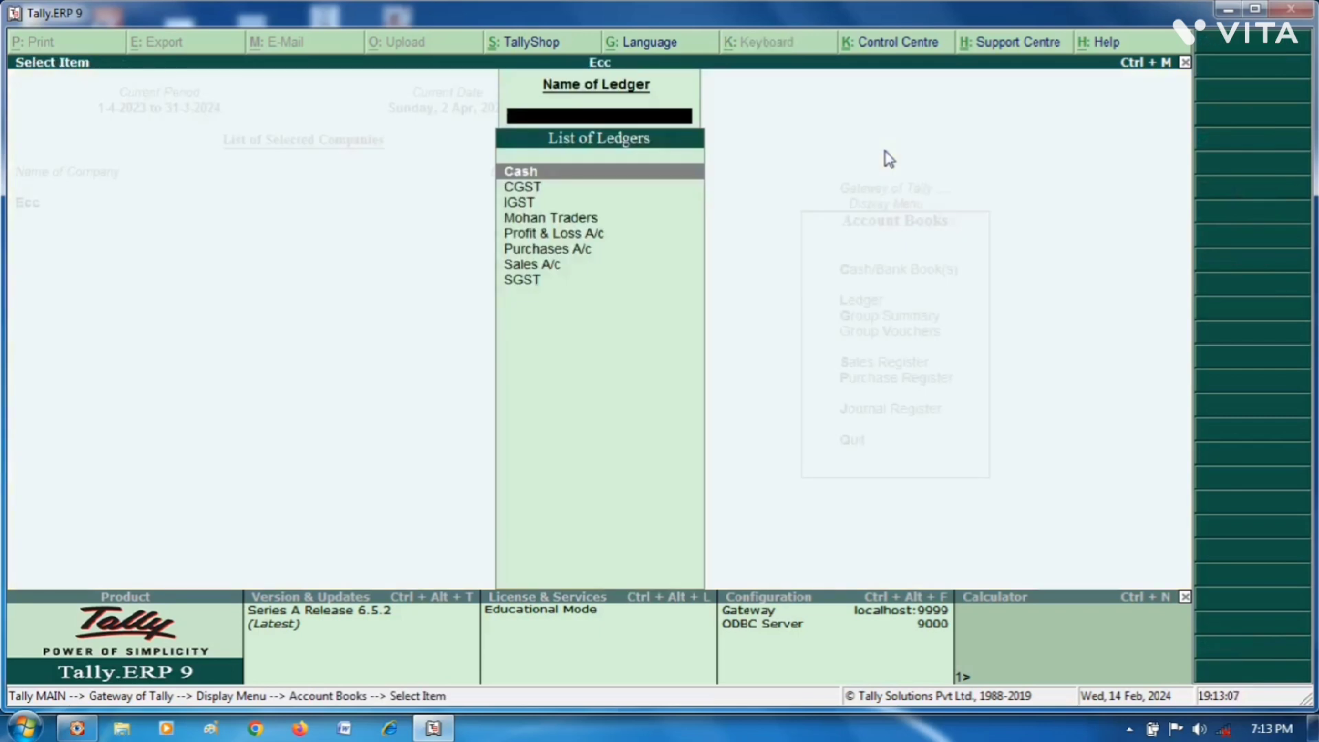
pyautogui.press('Down')
pyautogui.press('Down')
pyautogui.press('Down')
pyautogui.press('Down')
pyautogui.press('Down')
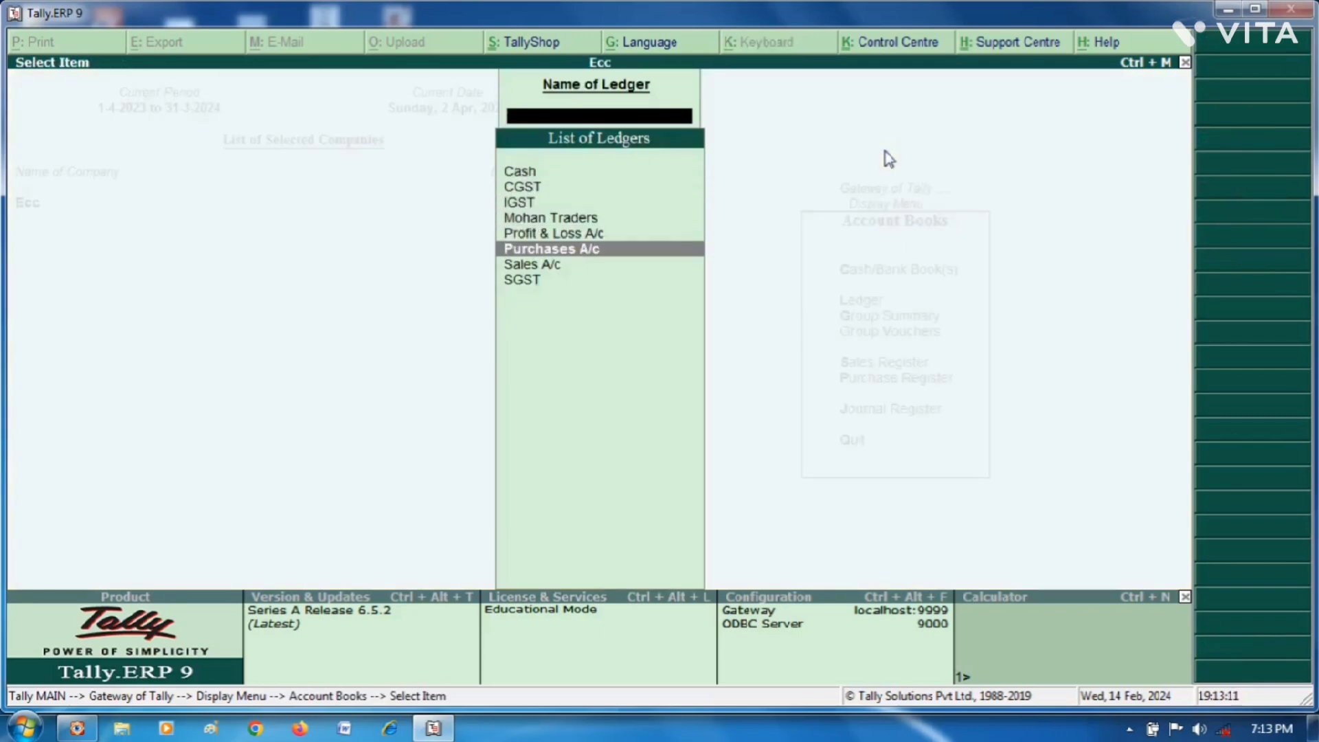
pyautogui.press('Return')
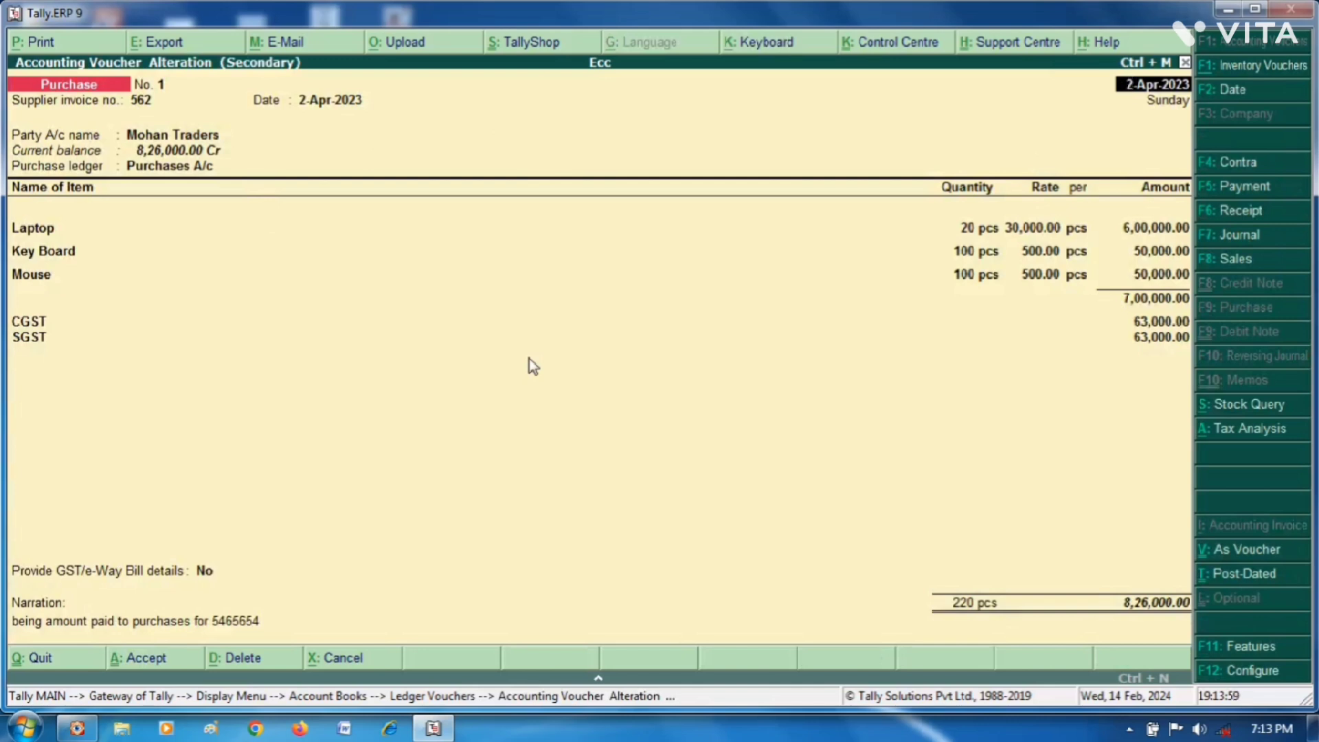
# - Set the purchase voucher's invoice to print with preview and show the preview enlarged
pyautogui.hotkey('alt', 'p')
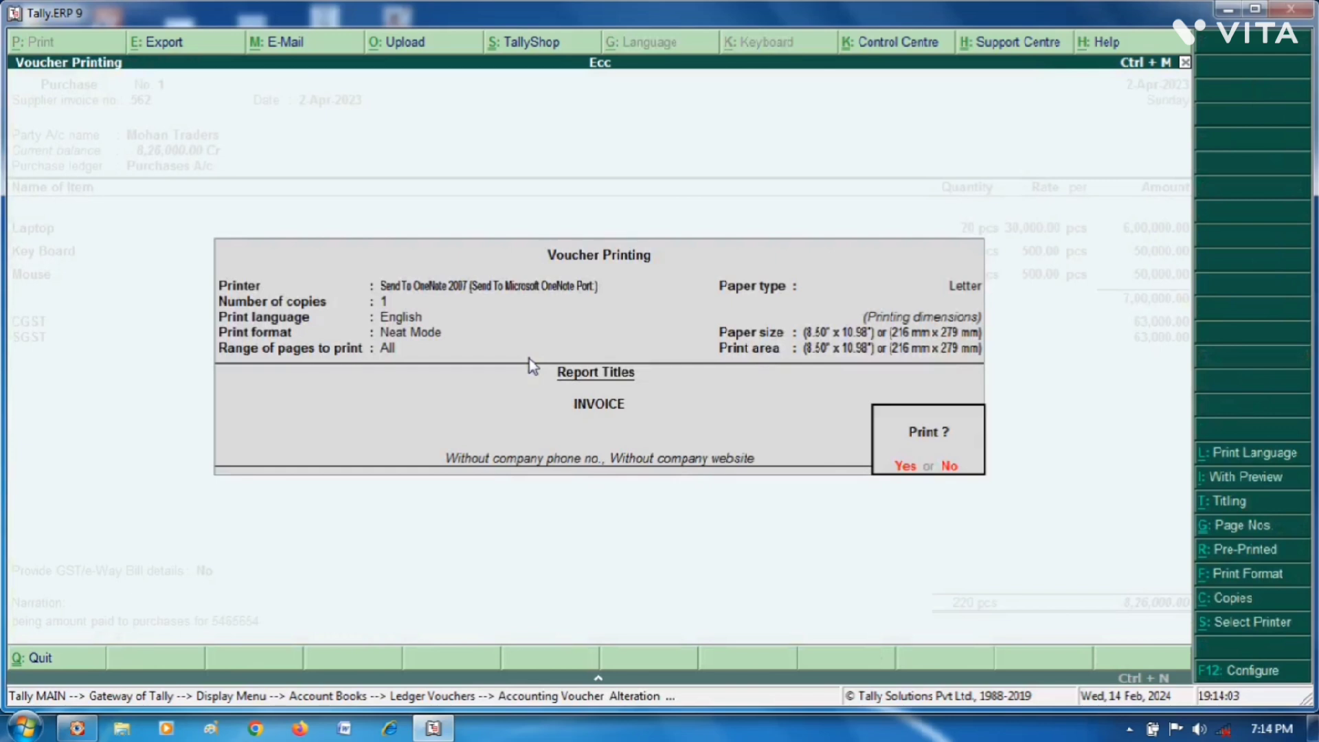
pyautogui.click(1269, 483)
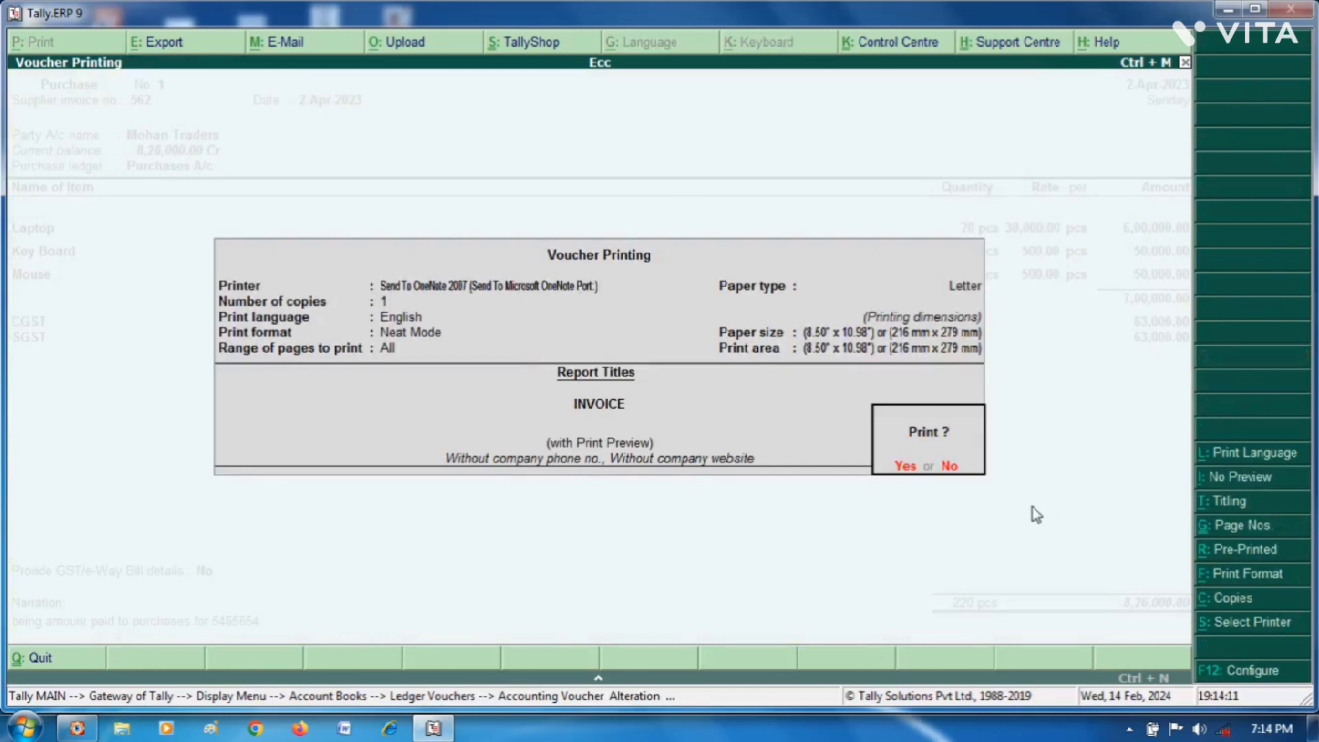
pyautogui.press('Return')
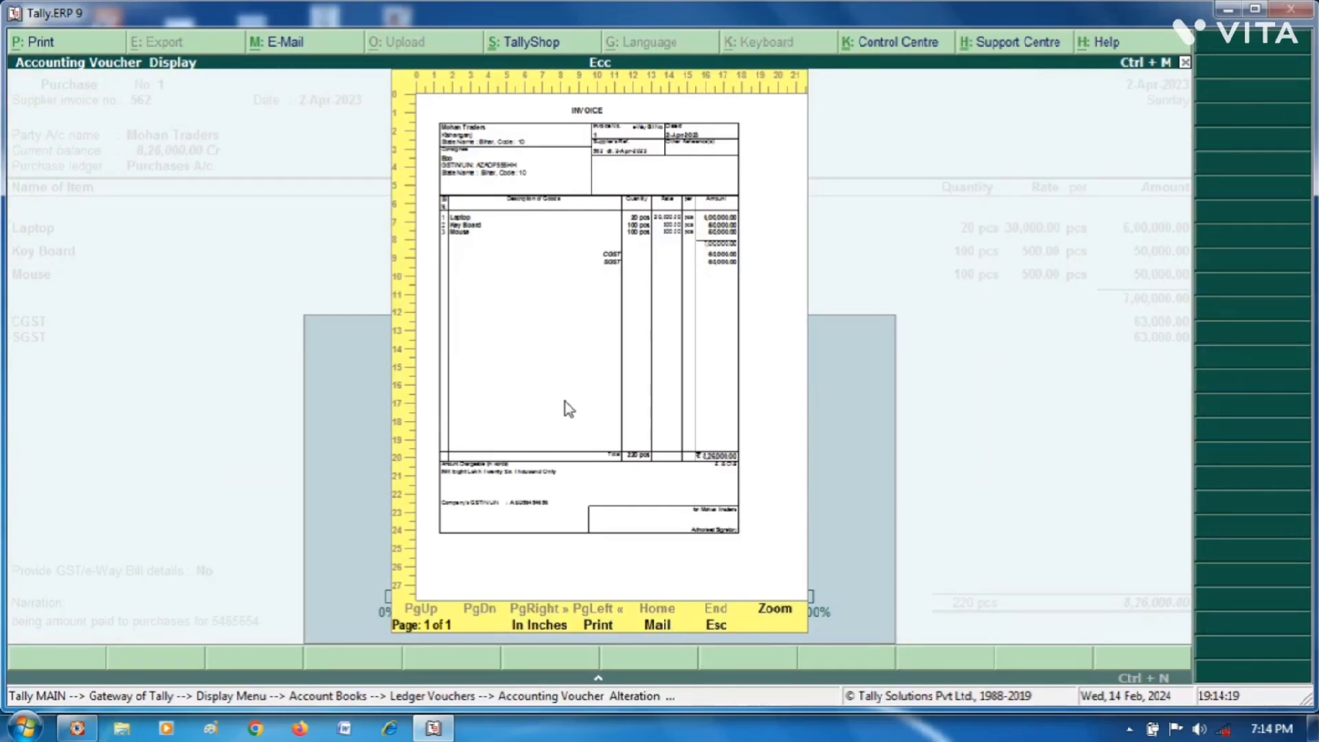
pyautogui.press('Return')
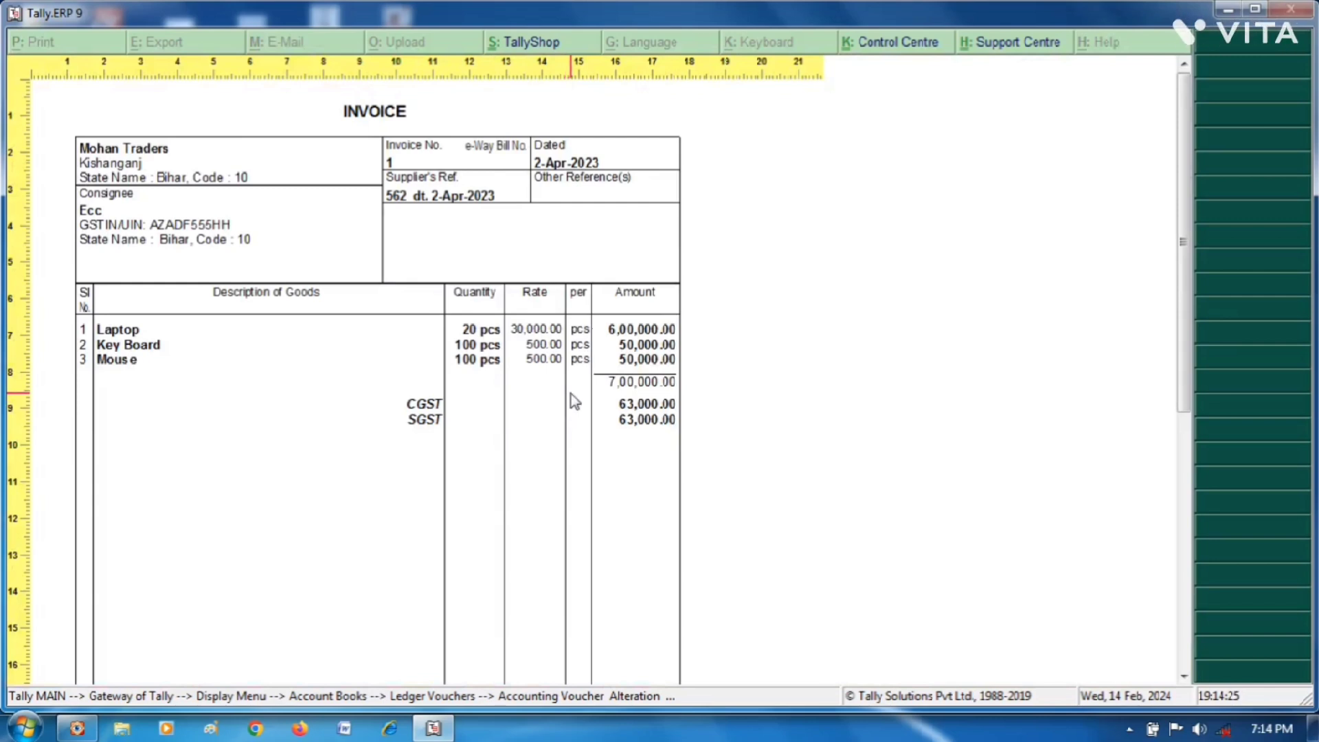
# - Examine the previewed invoice from header to signature block, checking the party details, item lines, CGST and SGST amounts, and total
pyautogui.scroll(-2, 530, 354)
pyautogui.scroll(2, 532, 351)
pyautogui.scroll(-1, 189, 302)
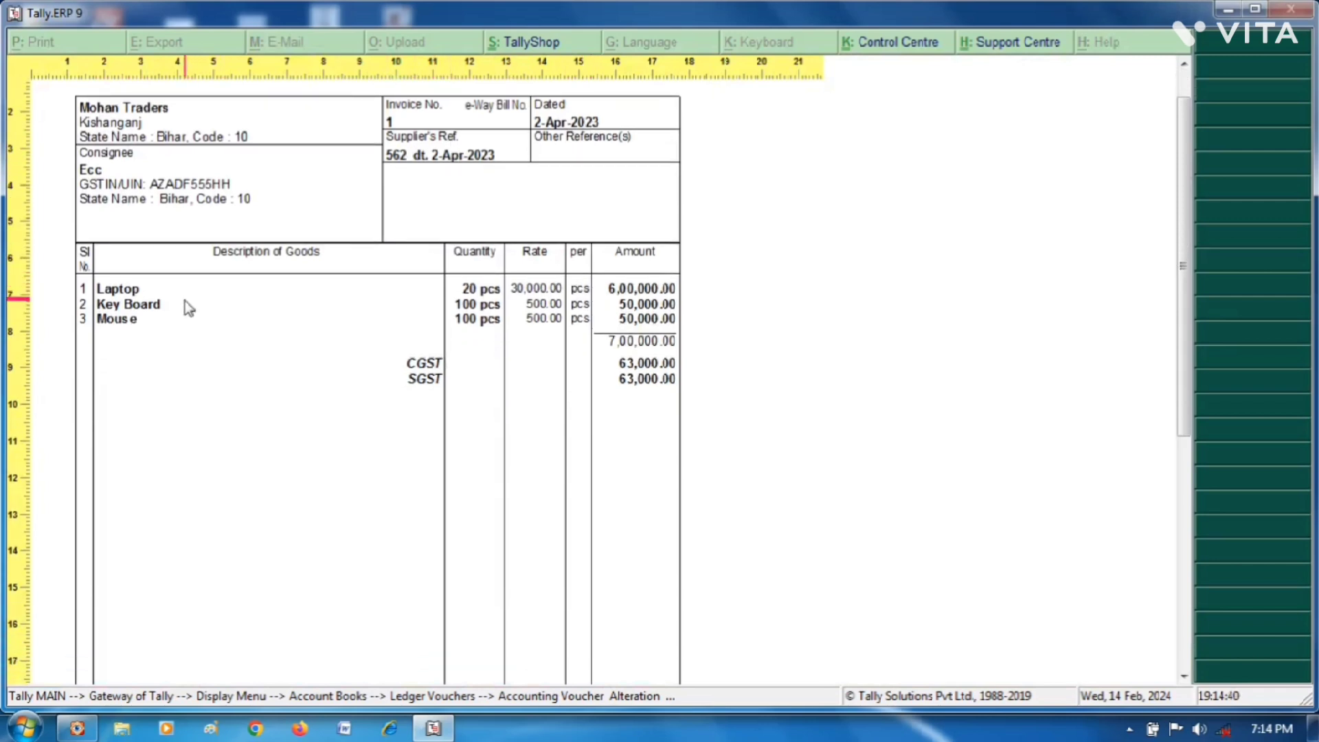
pyautogui.scroll(-1, 185, 302)
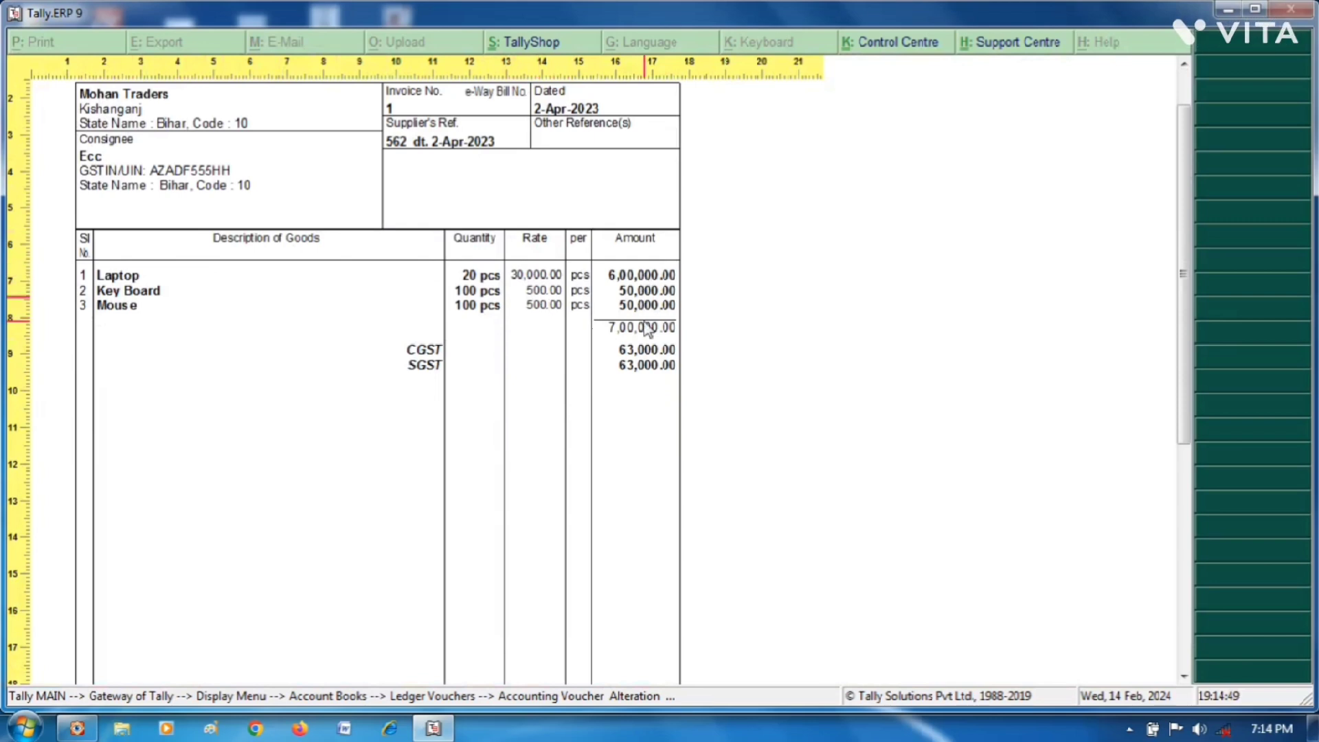
pyautogui.scroll(-2, 620, 393)
pyautogui.scroll(-10, 618, 387)
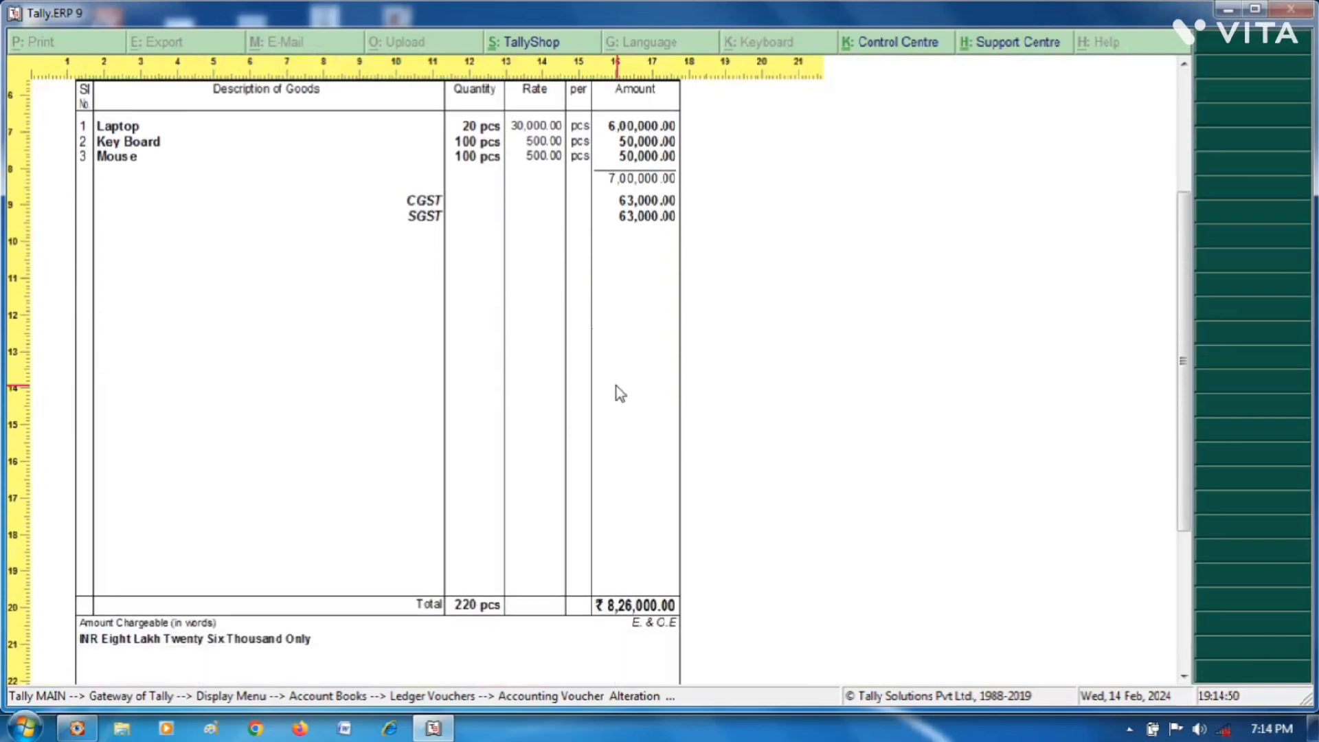
pyautogui.scroll(-10, 618, 389)
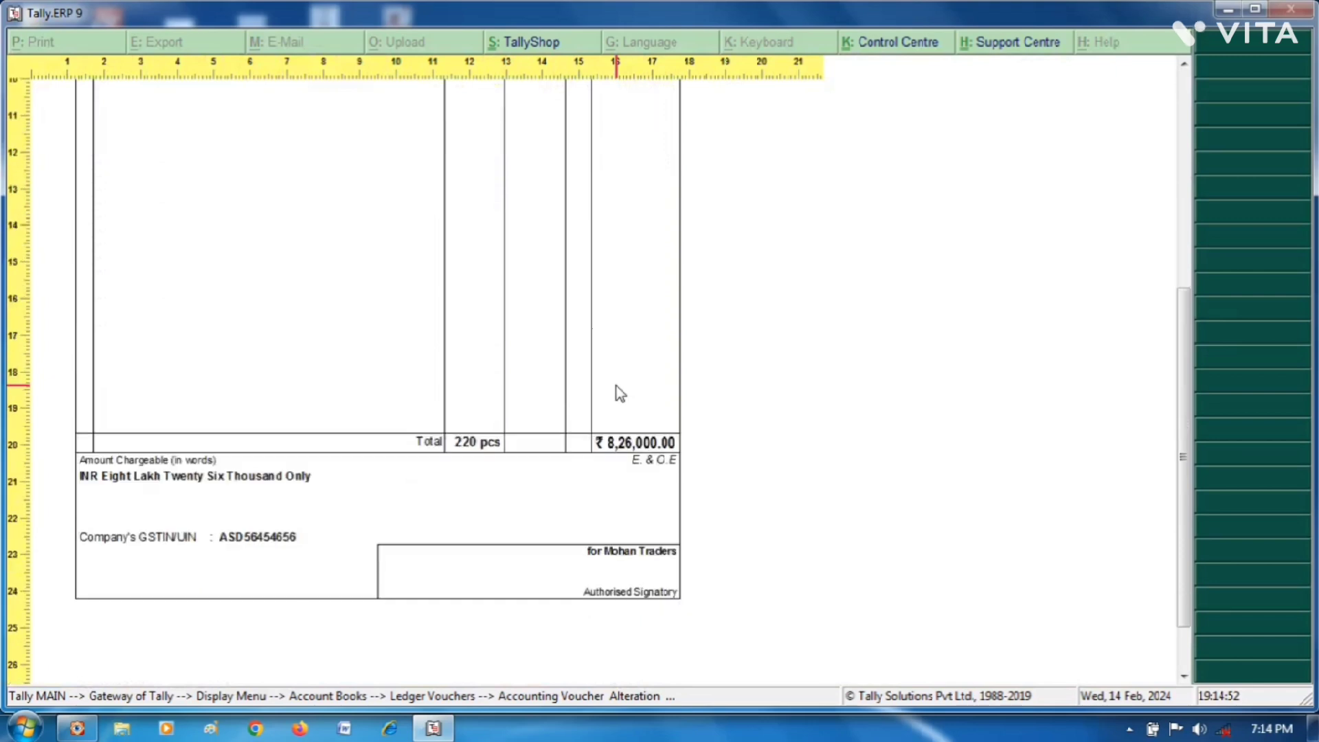
pyautogui.scroll(-4, 395, 391)
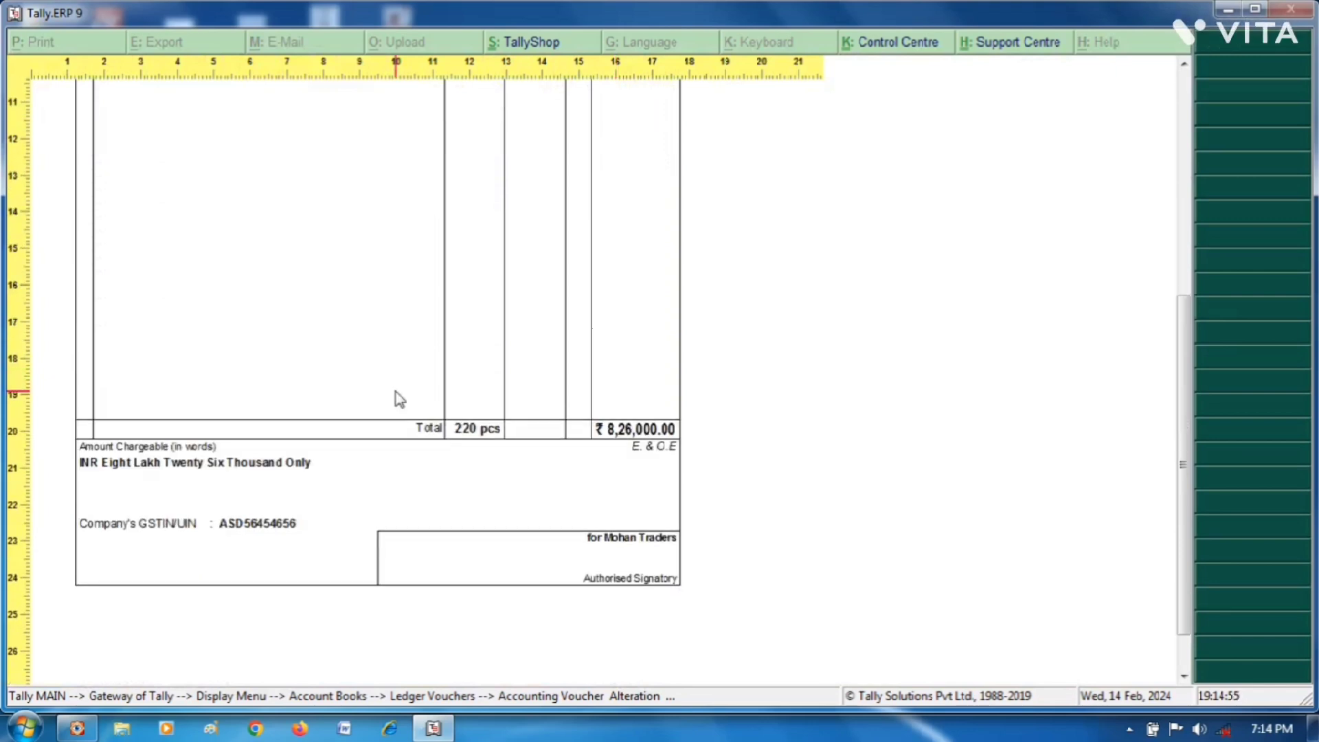
pyautogui.scroll(-1, 396, 392)
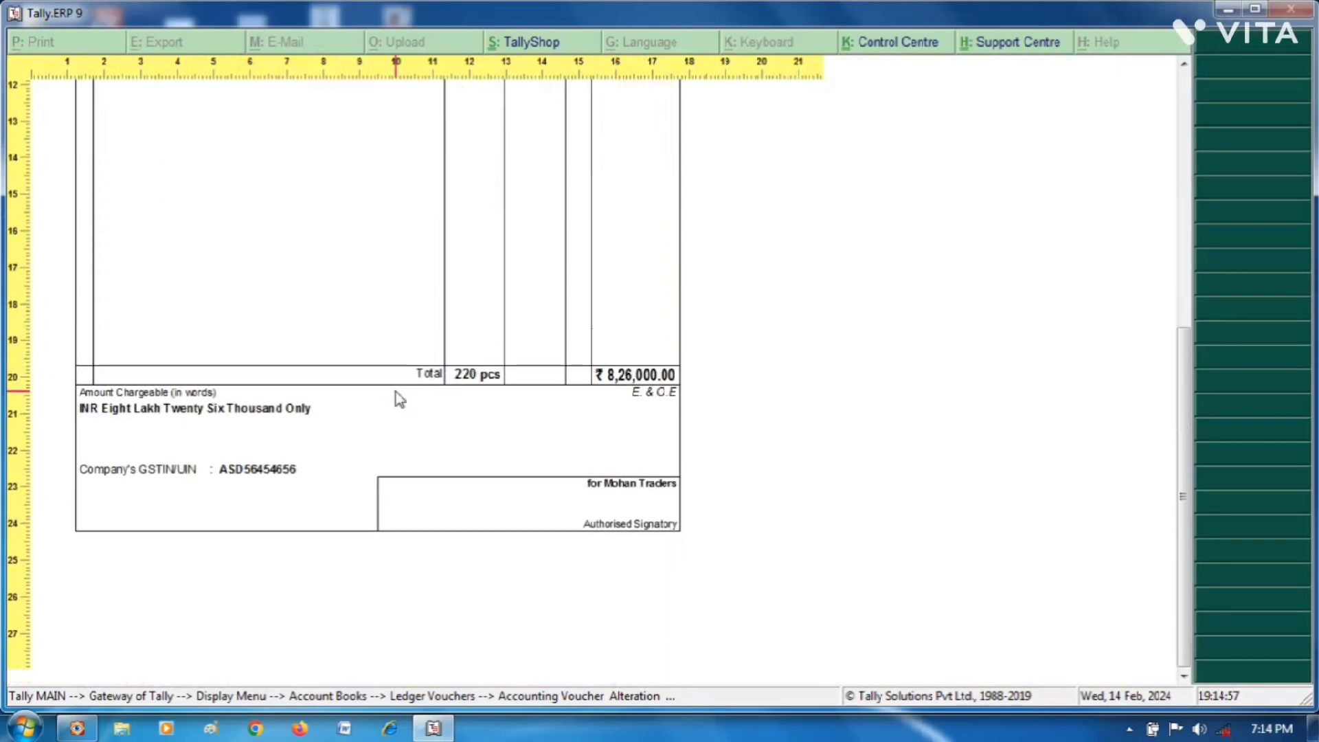
pyautogui.scroll(7, 396, 392)
pyautogui.scroll(20, 396, 392)
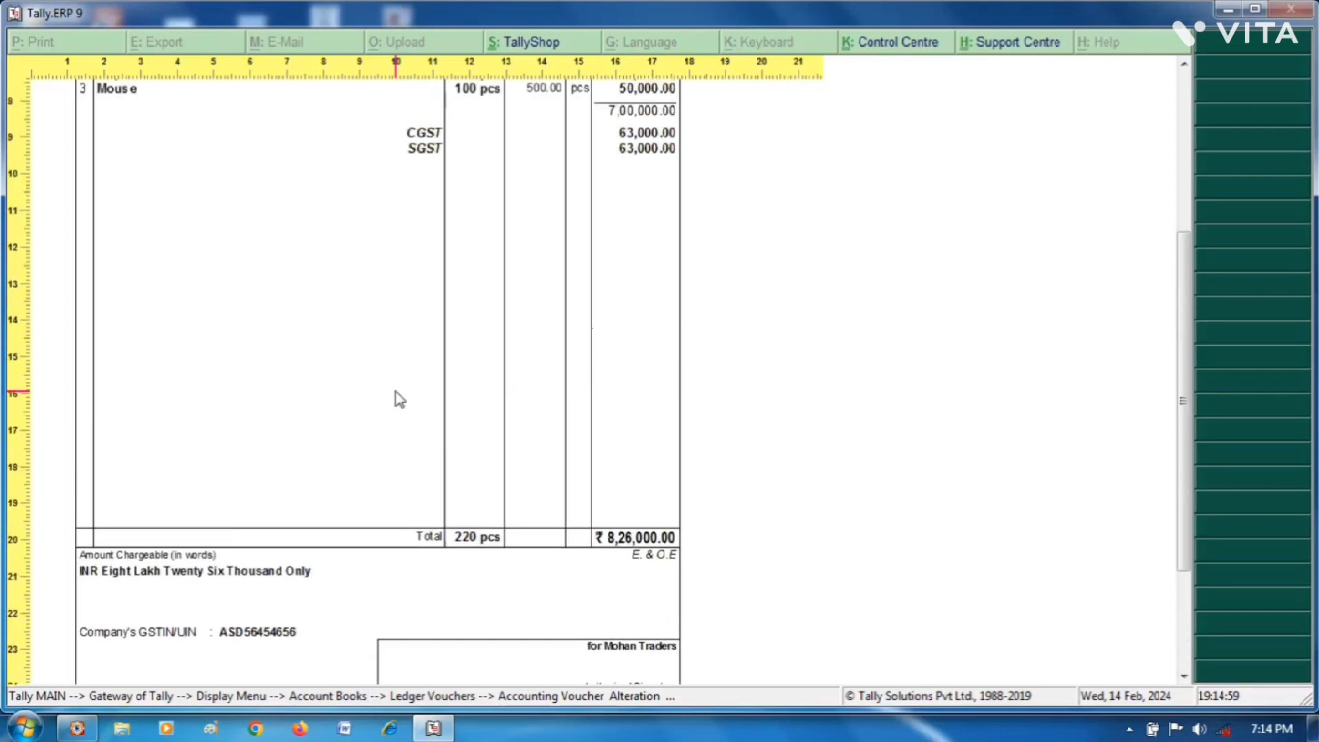
pyautogui.scroll(6, 396, 392)
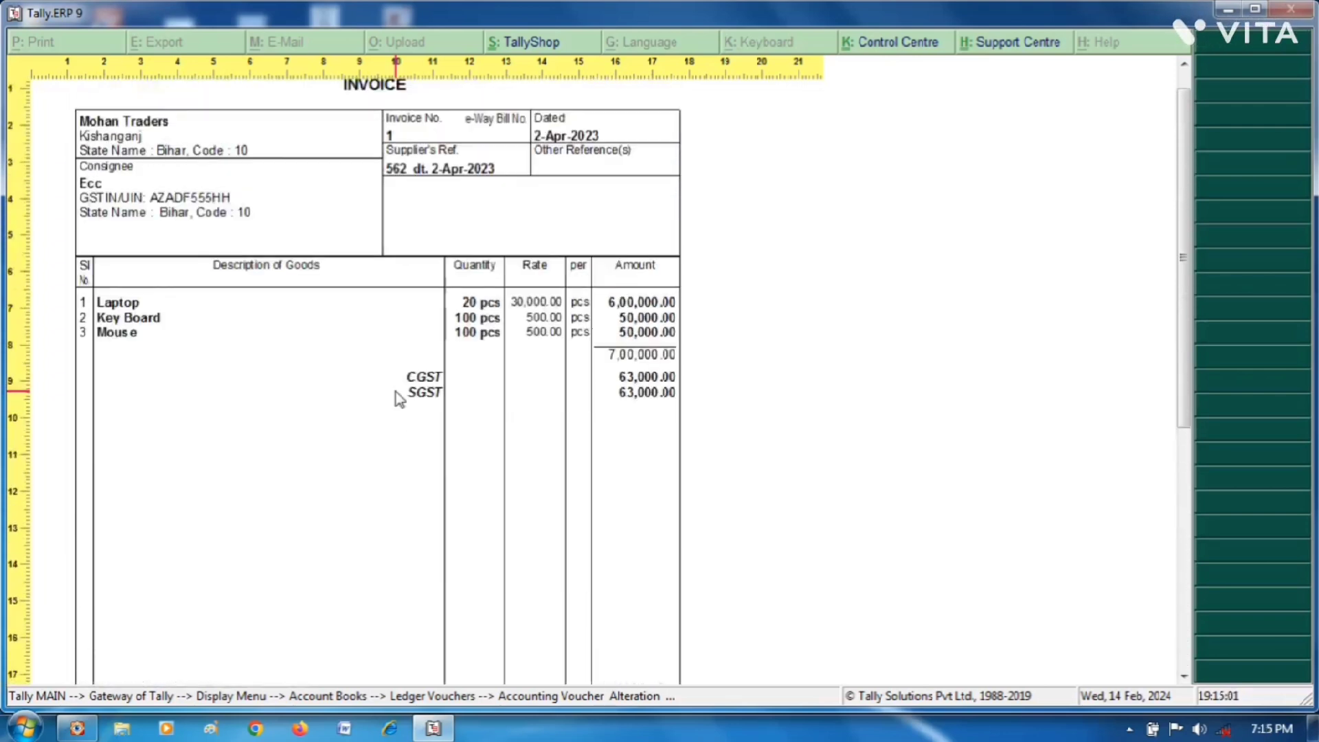